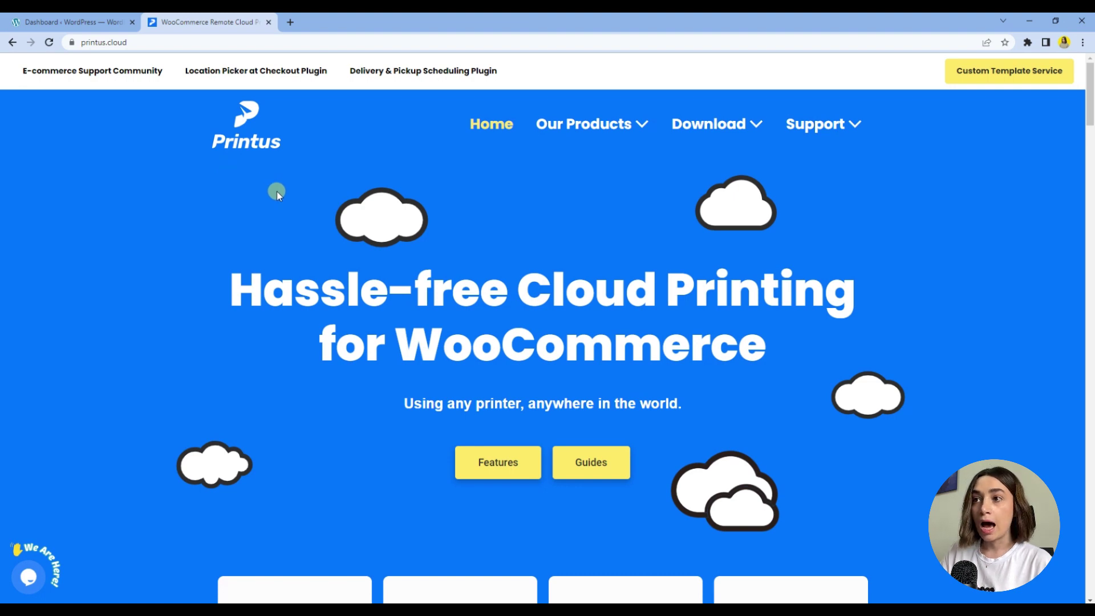
Step: Check that the Printus API Key field is empty, then switch to the PrintNode Print Something page
scroll(237, 211, down, 2)
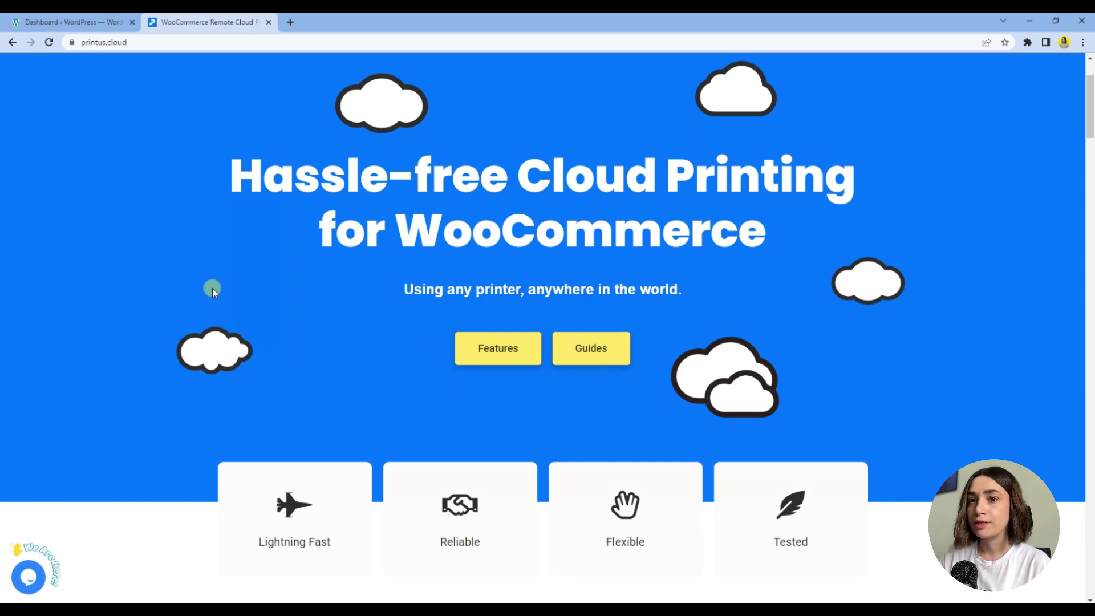
scroll(210, 288, down, 3)
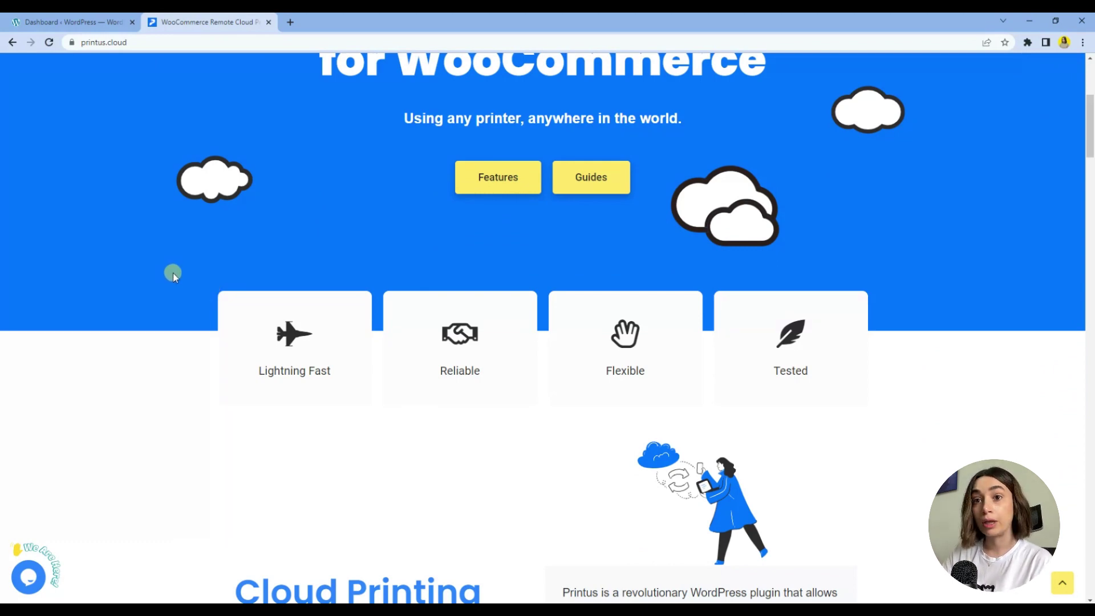
scroll(166, 276, down, 2)
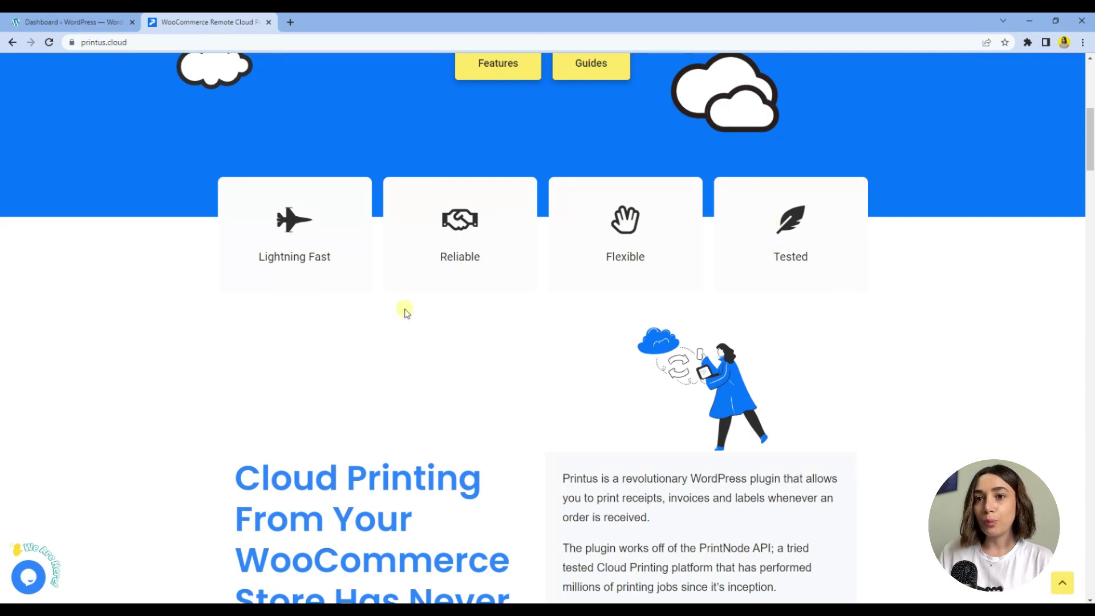
scroll(342, 309, down, 1)
scroll(334, 309, down, 1)
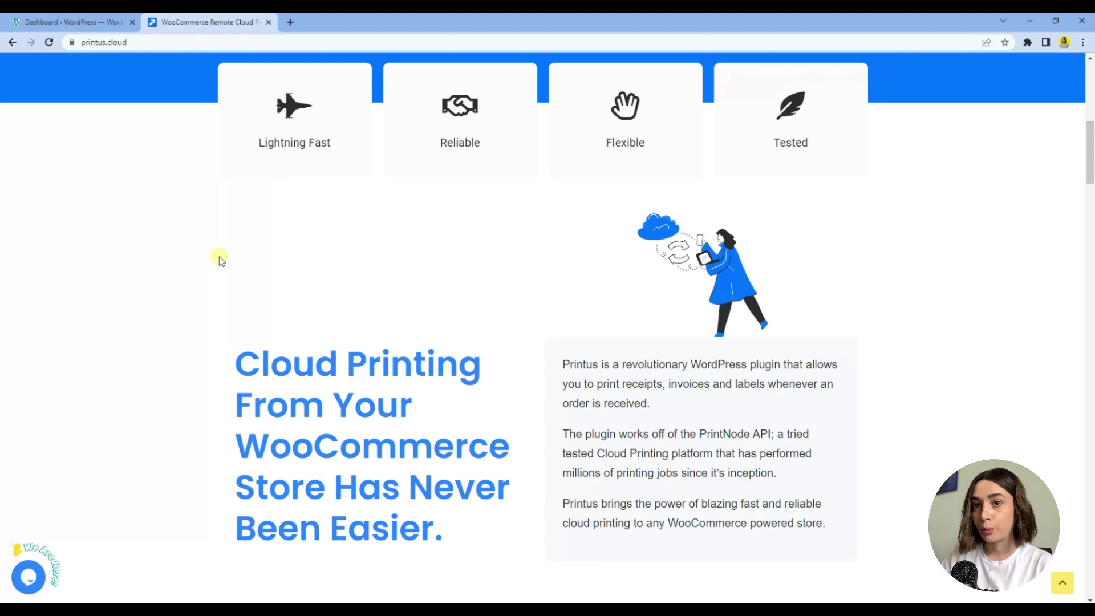
scroll(220, 257, down, 1)
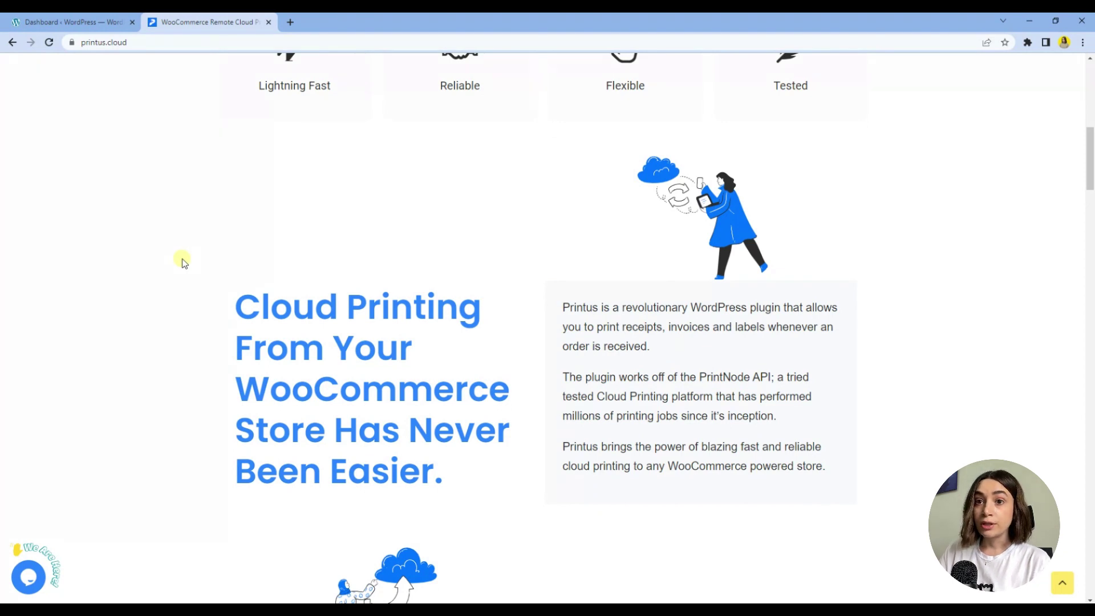
scroll(183, 261, down, 2)
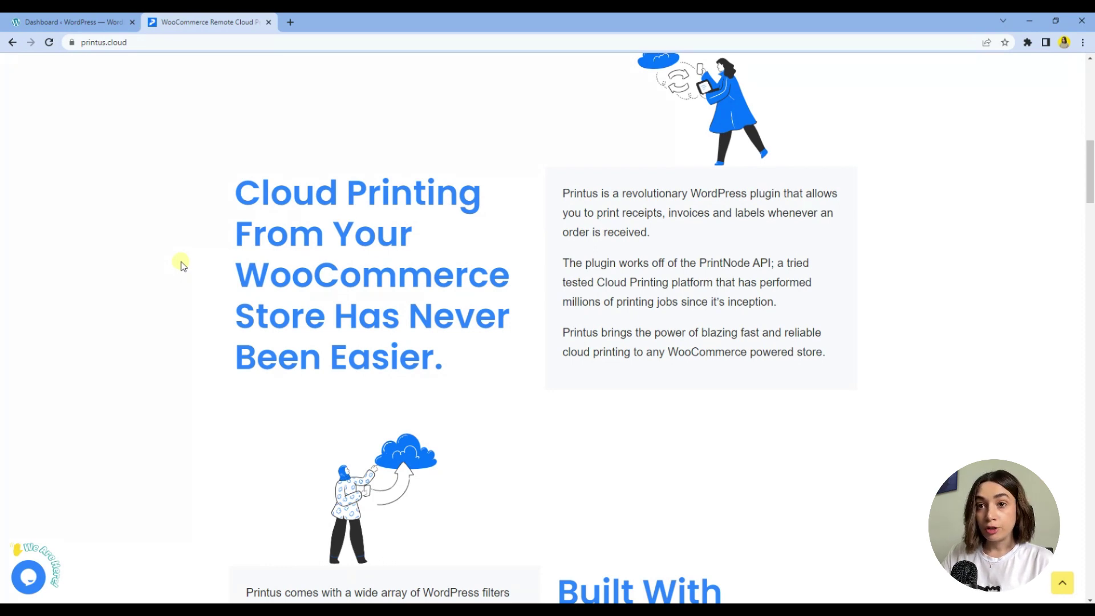
scroll(102, 342, down, 6)
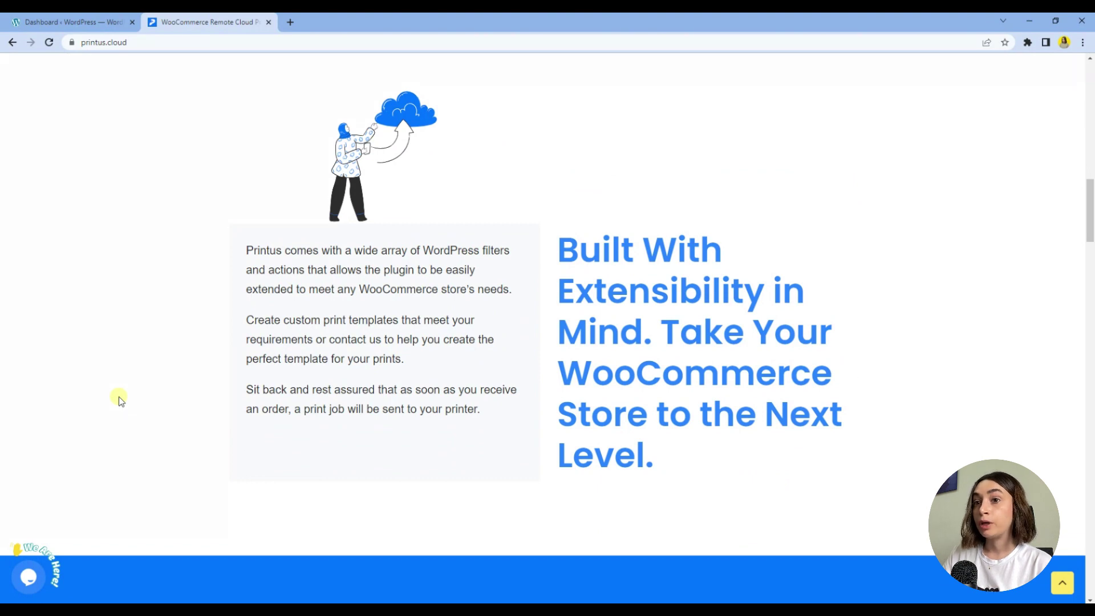
scroll(118, 396, down, 1)
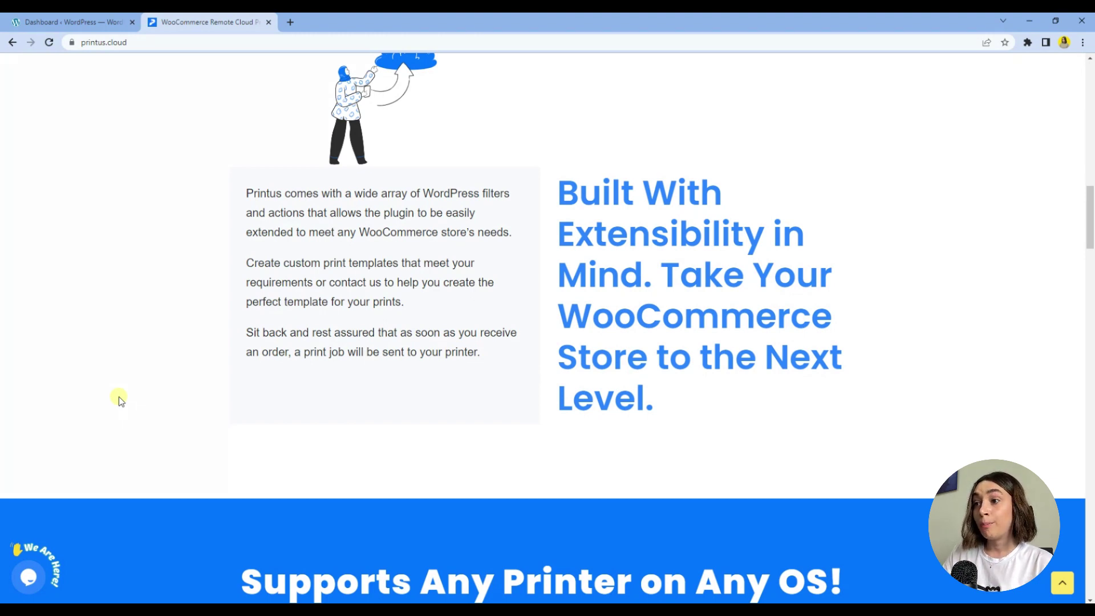
scroll(119, 398, down, 14)
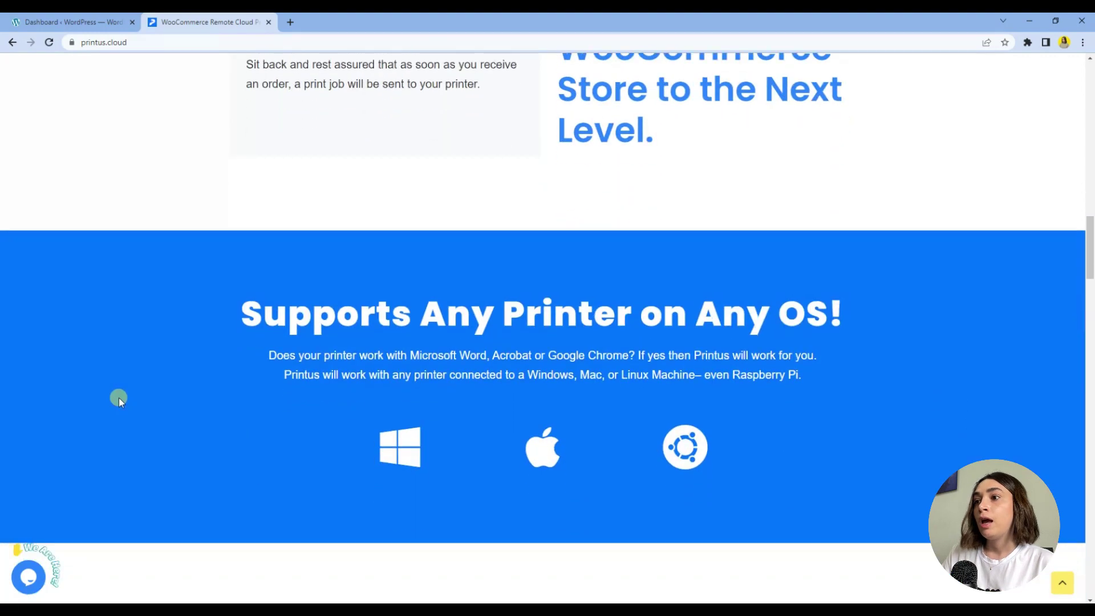
scroll(119, 398, down, 7)
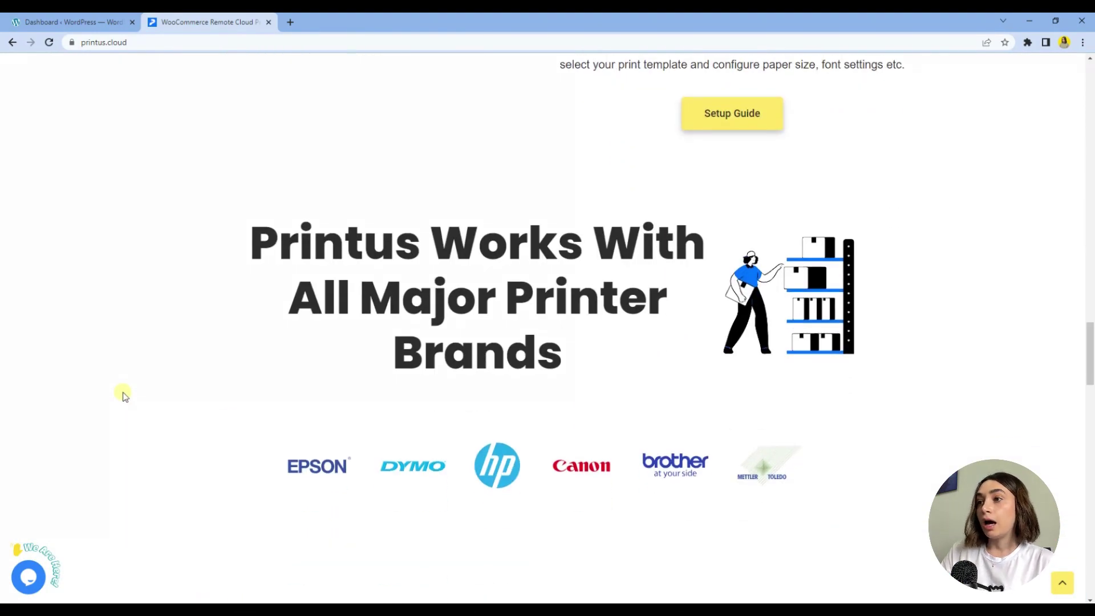
scroll(125, 396, down, 4)
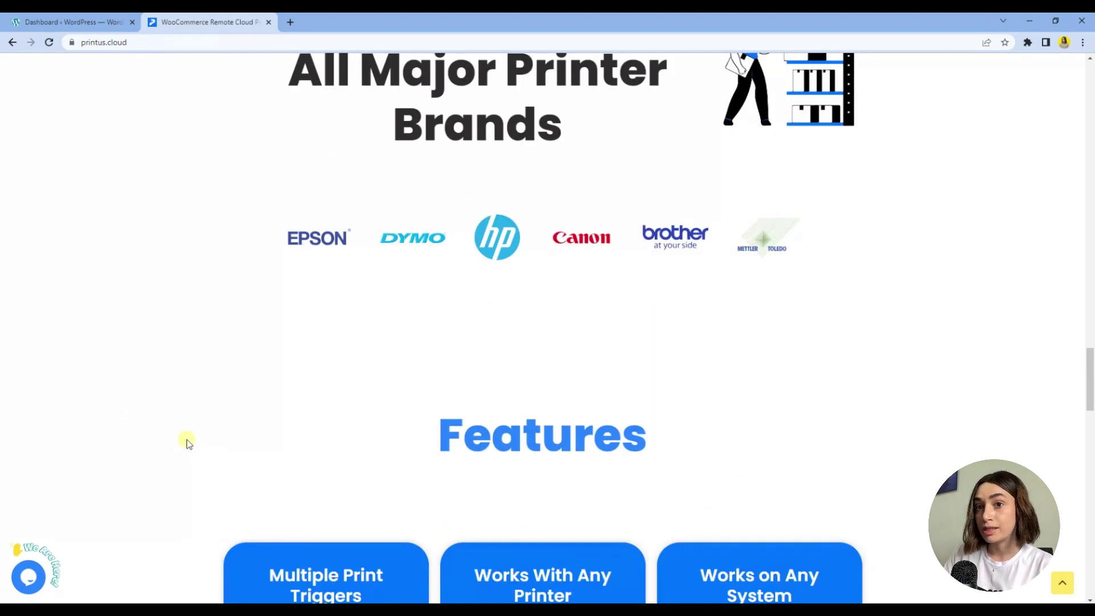
scroll(196, 433, down, 5)
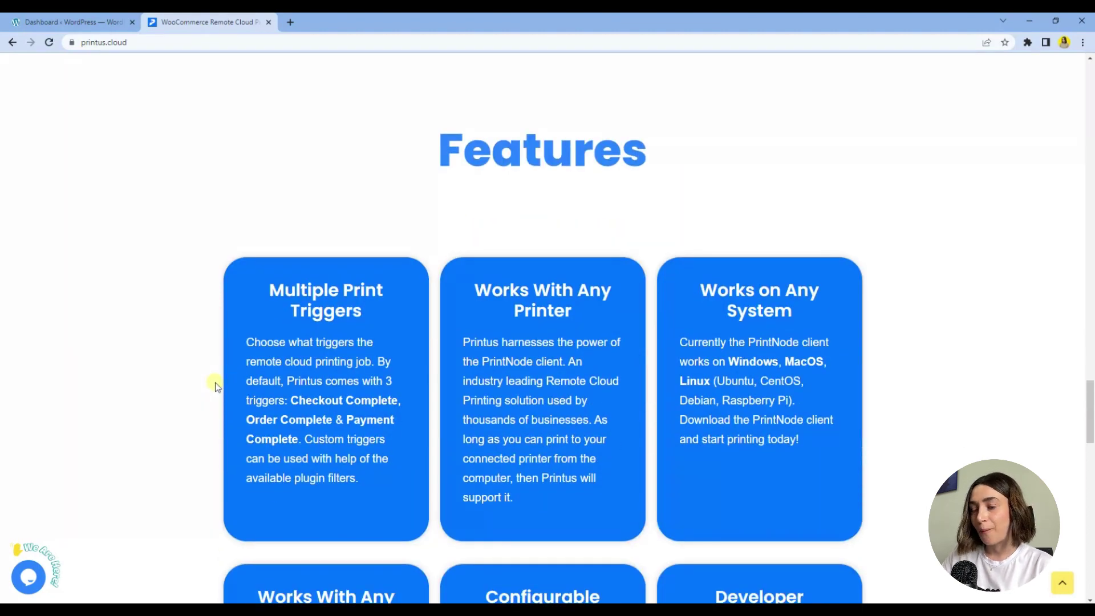
scroll(215, 386, down, 13)
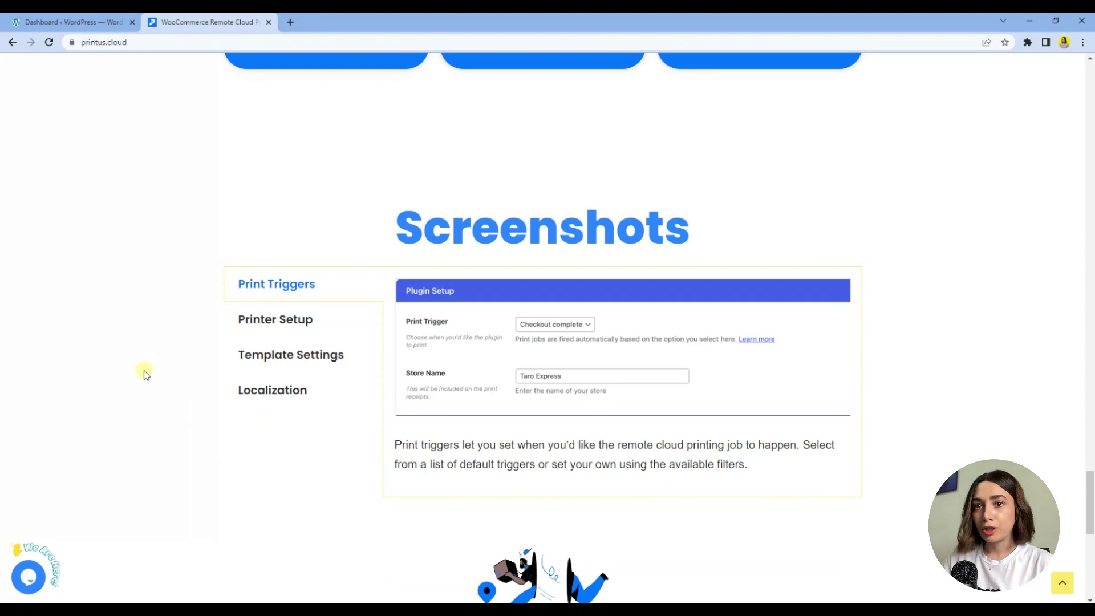
scroll(147, 372, up, 2)
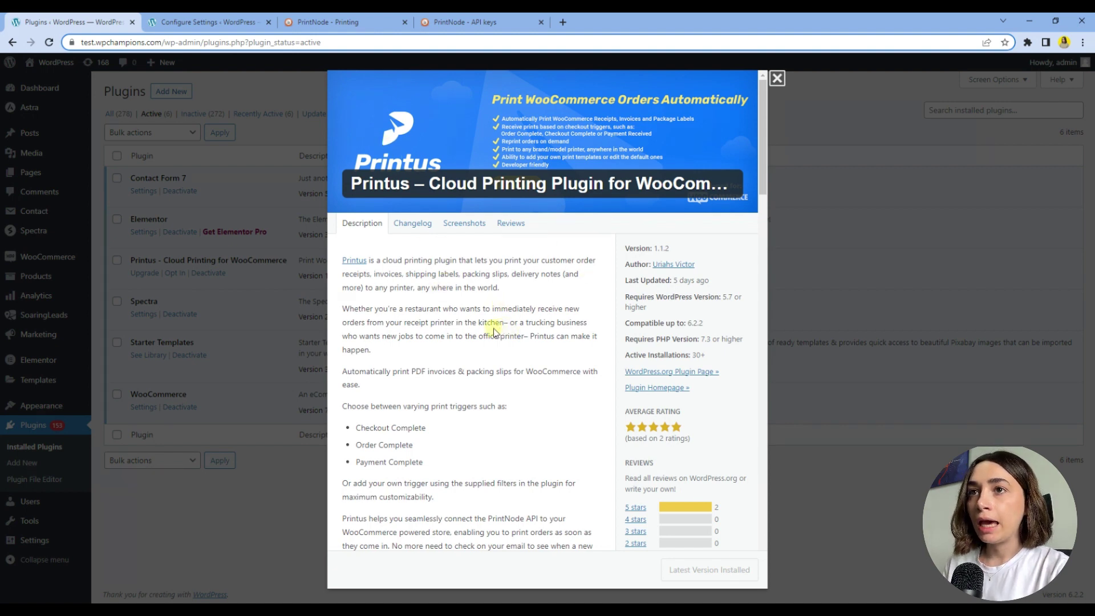
click(205, 22)
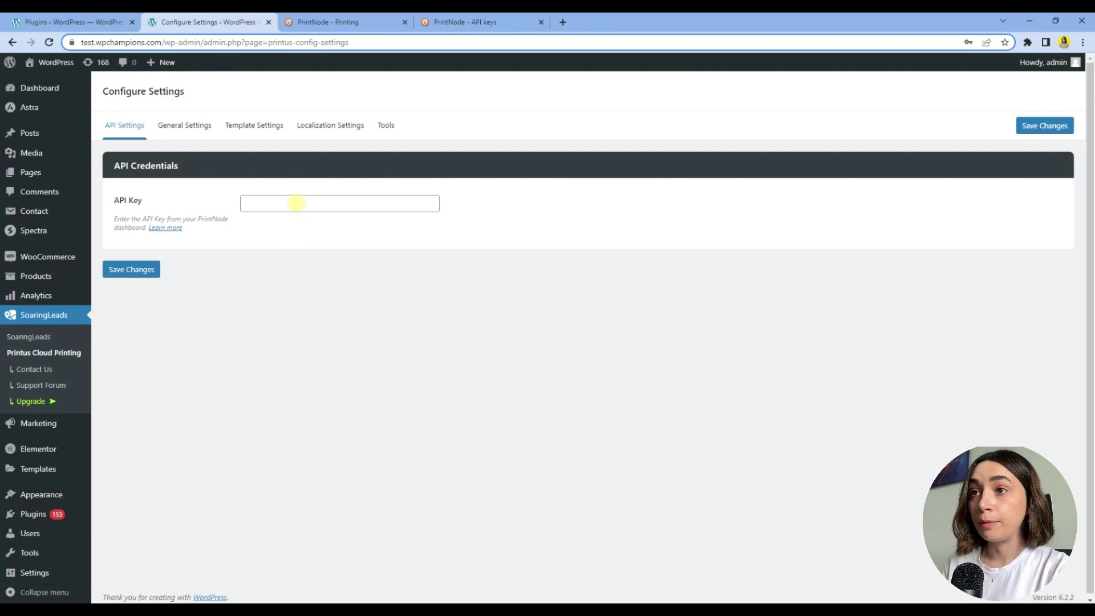
click(347, 18)
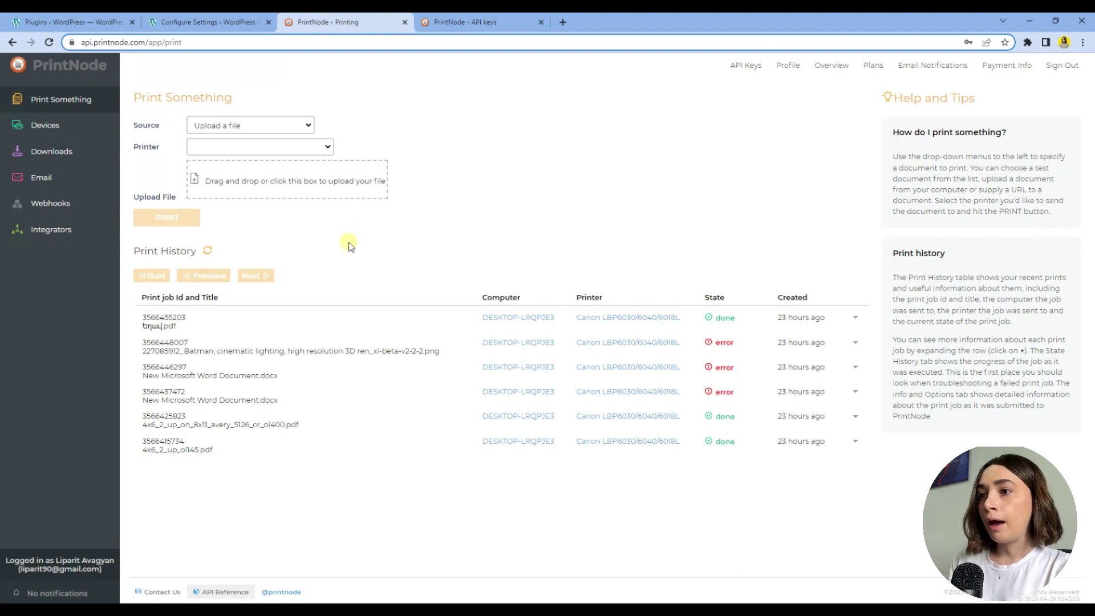
Step: Open the PrintNode API Keys page and select the Printus key value
click(501, 21)
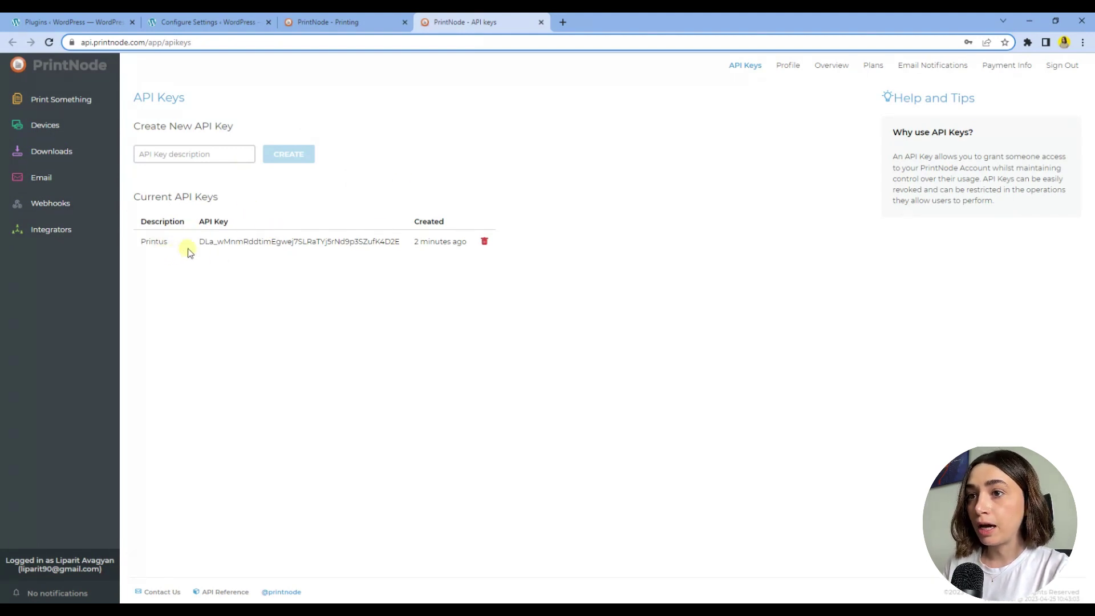
drag(199, 244, 414, 252)
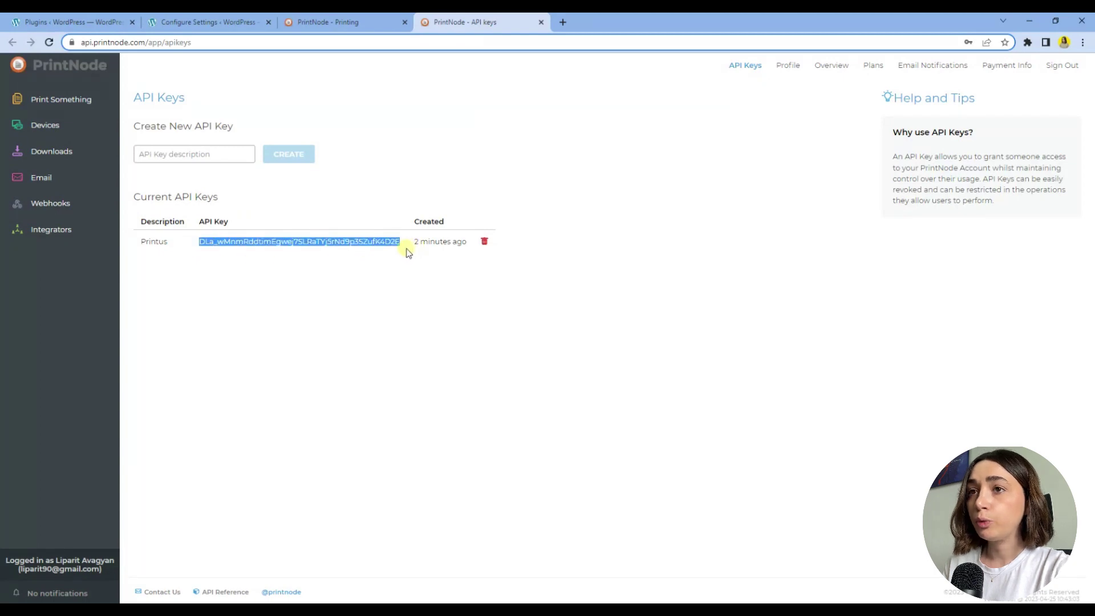
Step: Paste the PrintNode API key into the Printus API Key field and save it
click(247, 18)
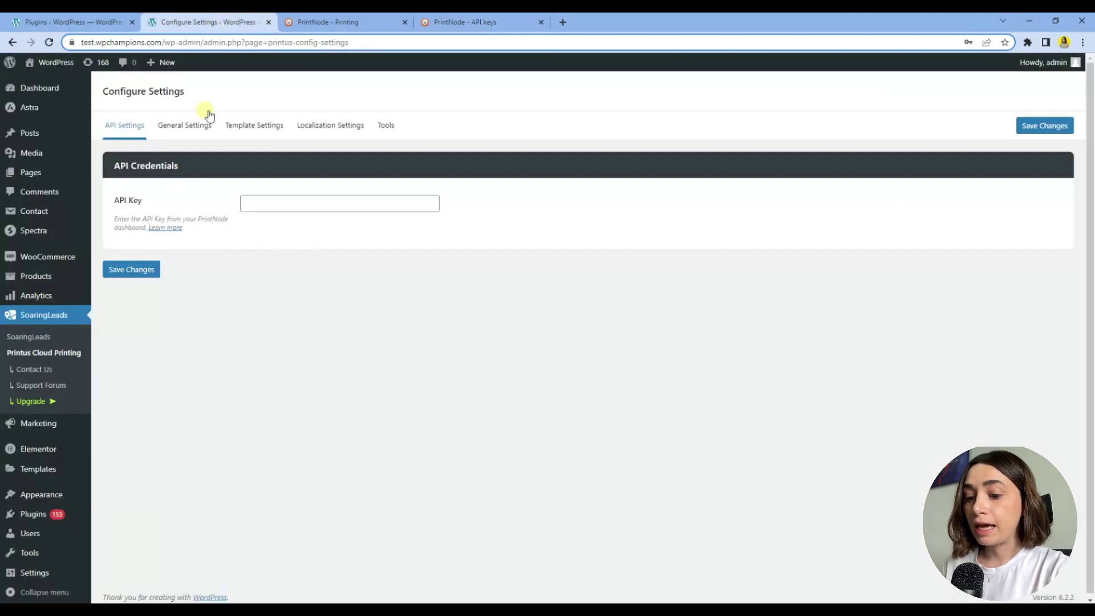
click(245, 204)
key(ctrl+v)
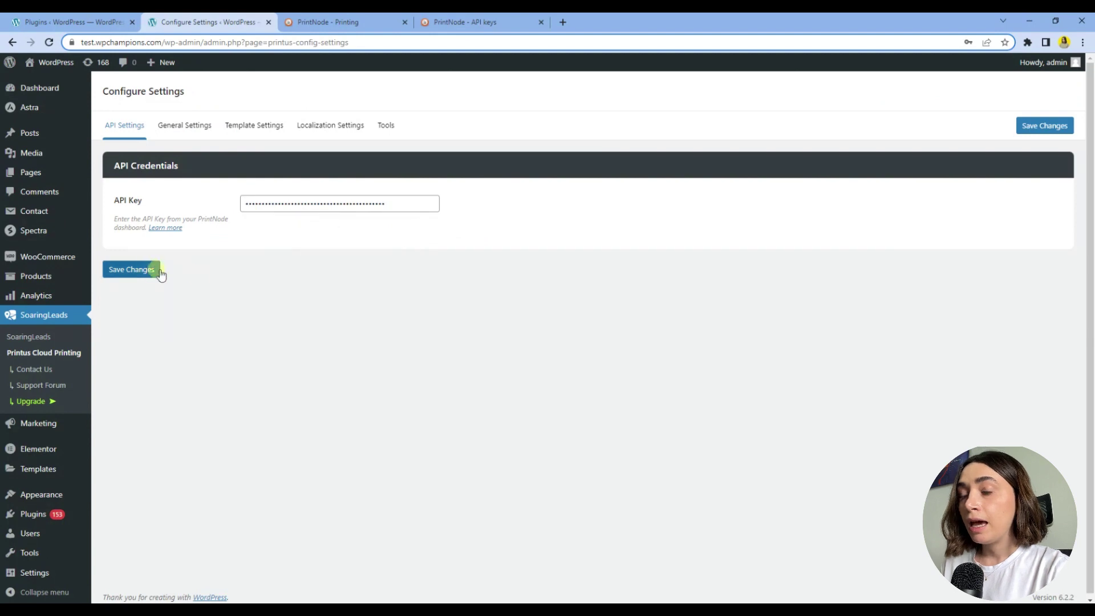
click(139, 272)
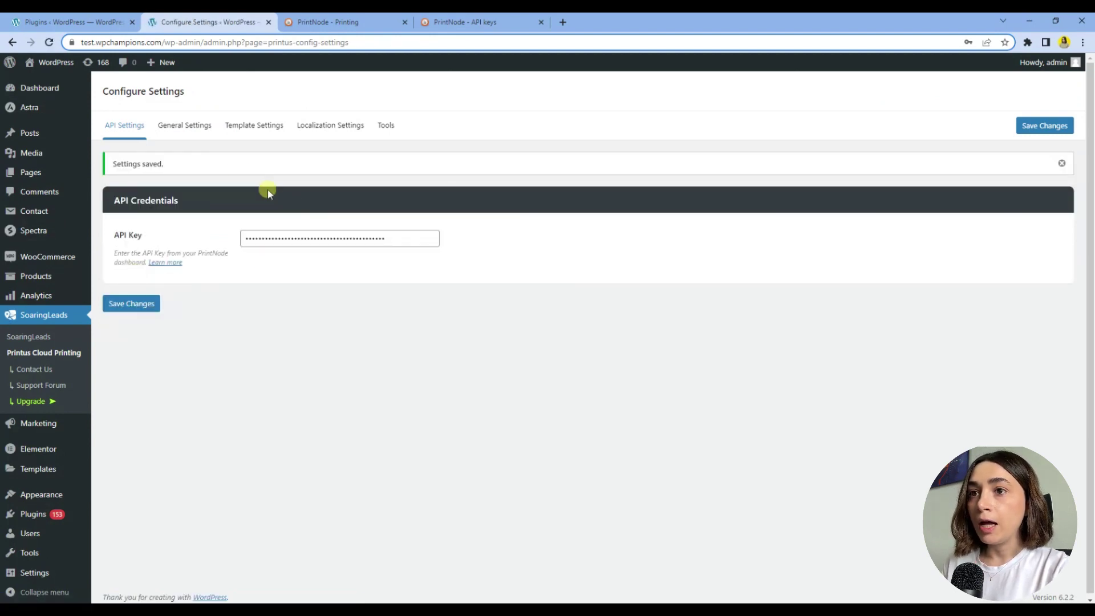
click(204, 128)
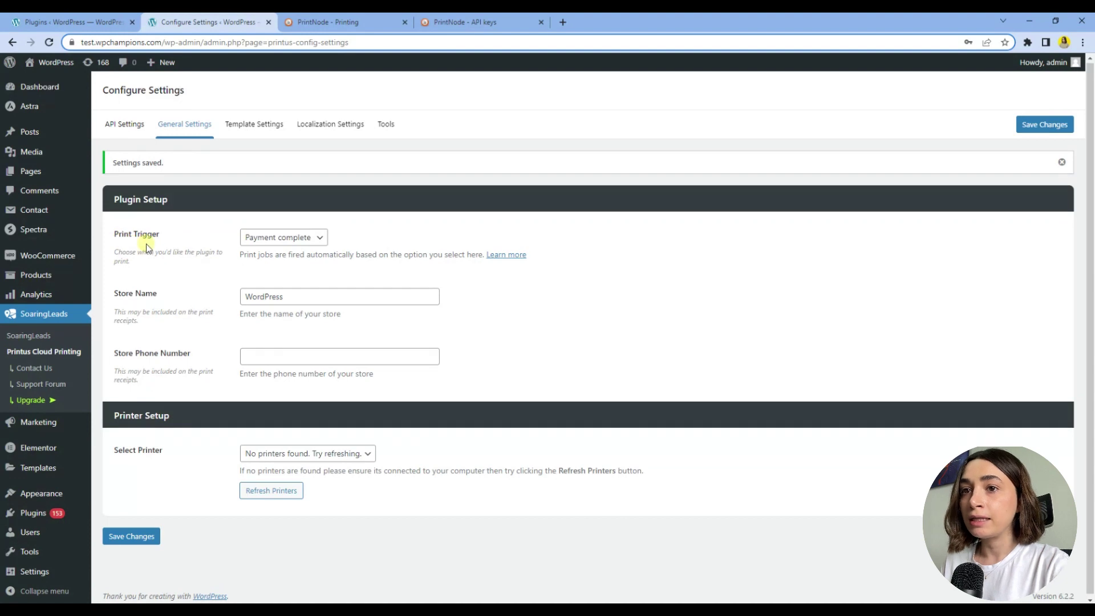
Step: Set the Printus print trigger to Checkout complete instead of Order complete
scroll(171, 259, down, 1)
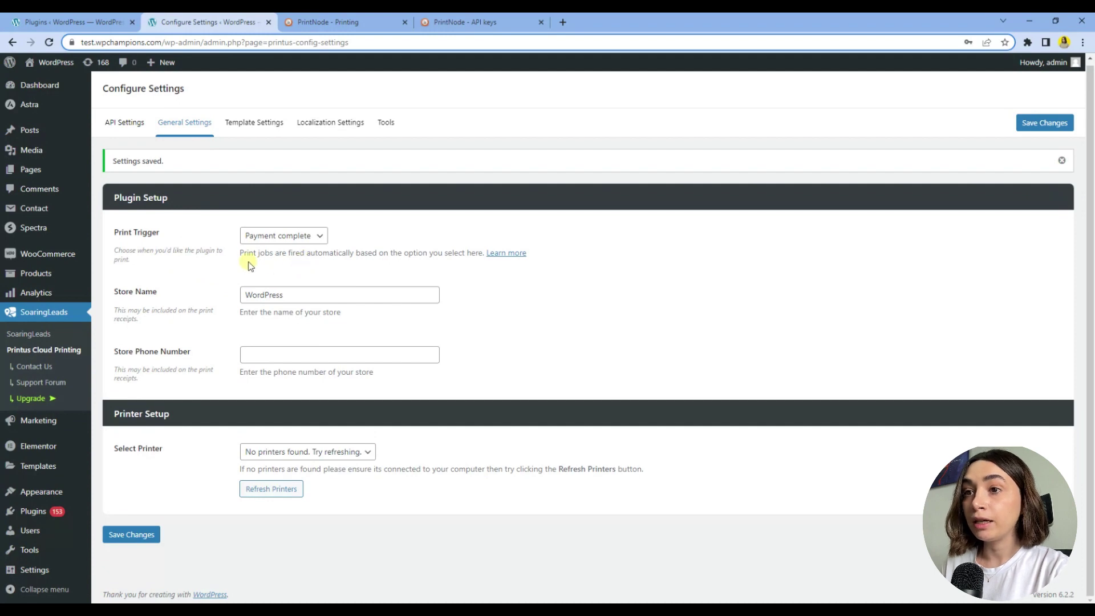
click(313, 236)
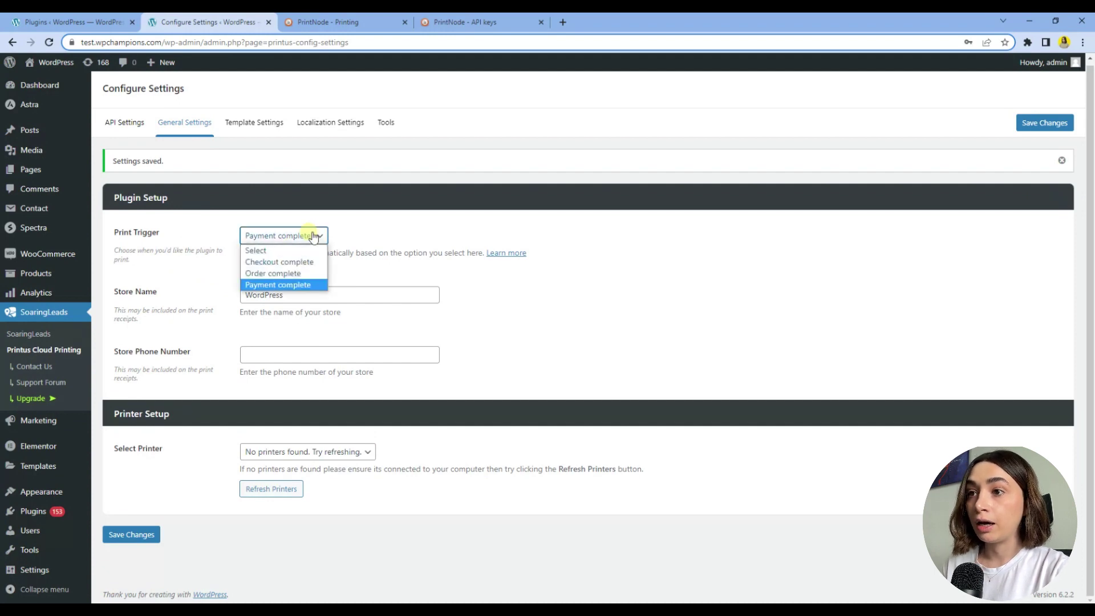
click(279, 273)
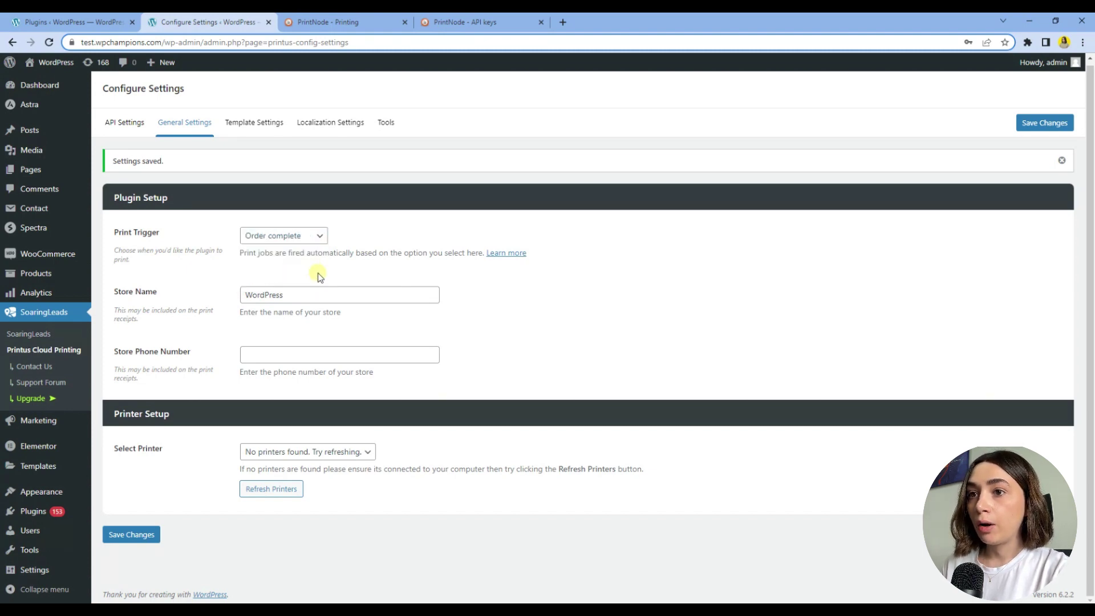
click(303, 238)
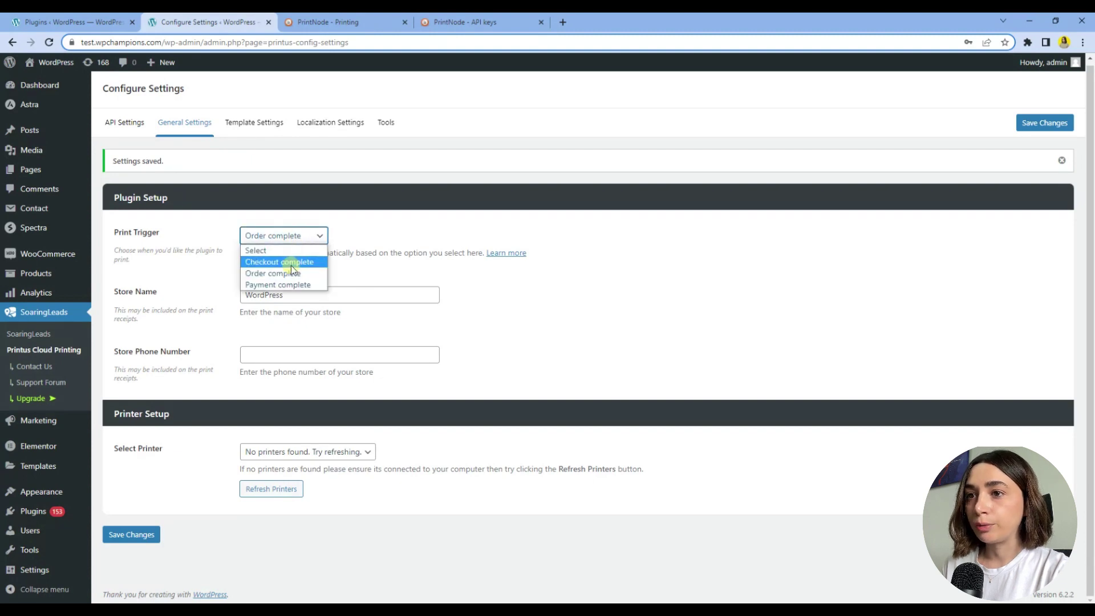
click(291, 263)
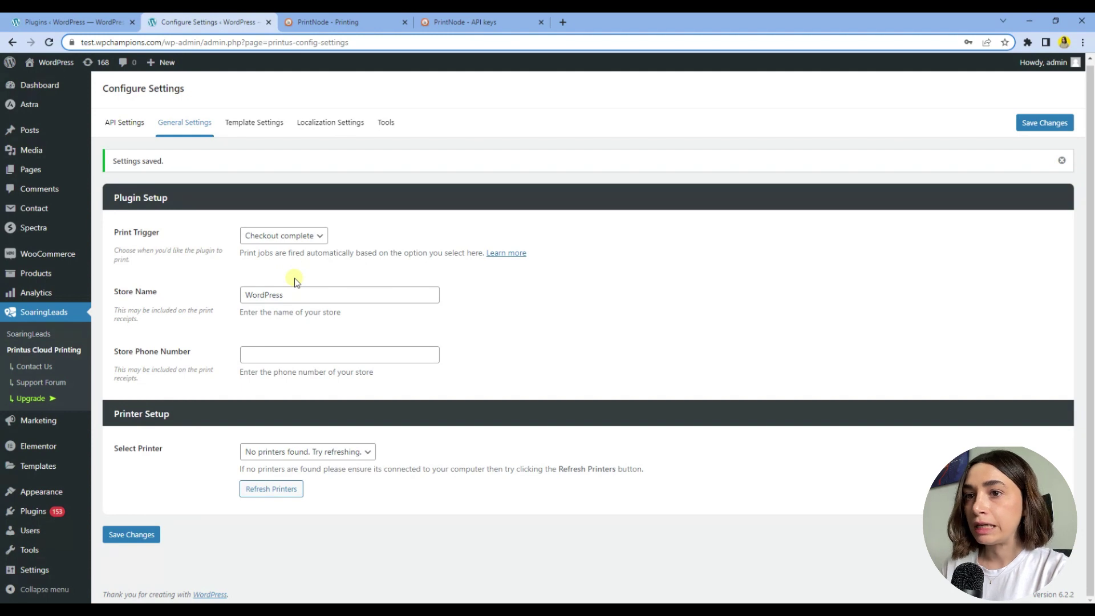
Step: Type 'wpchamppions' over the WordPress store name, then check the phone field and printer choices
click(282, 294)
double_click(283, 294)
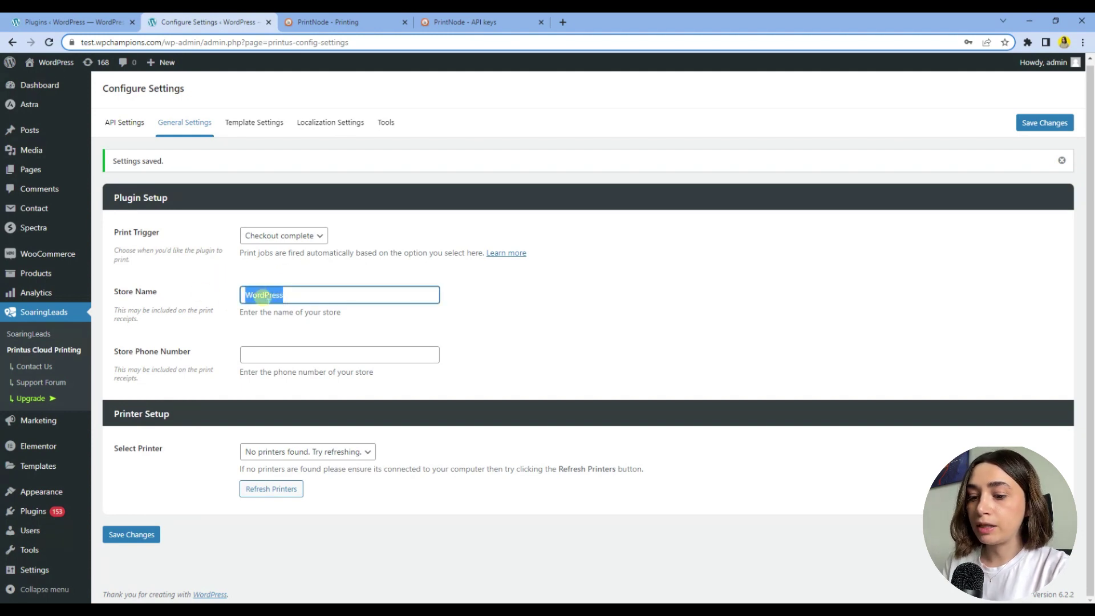
text(wpchamppions)
click(293, 332)
click(256, 355)
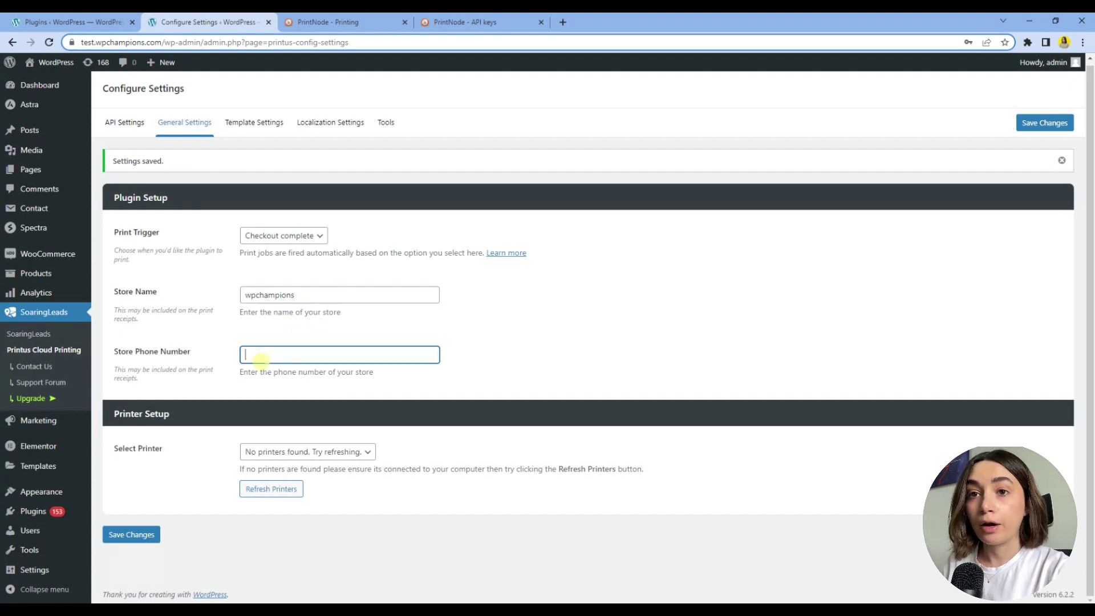
click(210, 356)
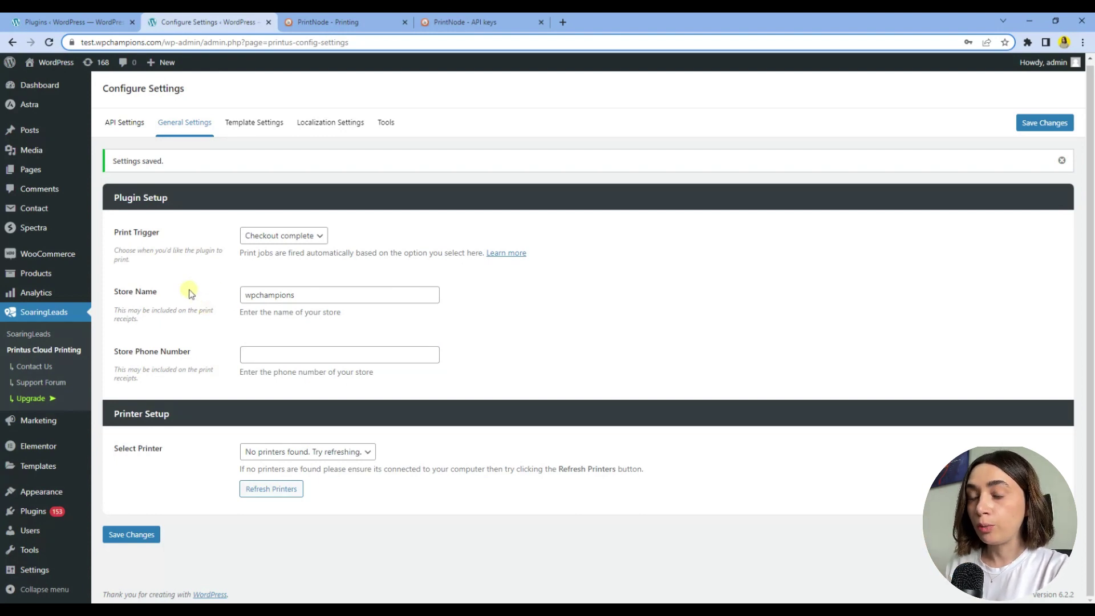
click(340, 354)
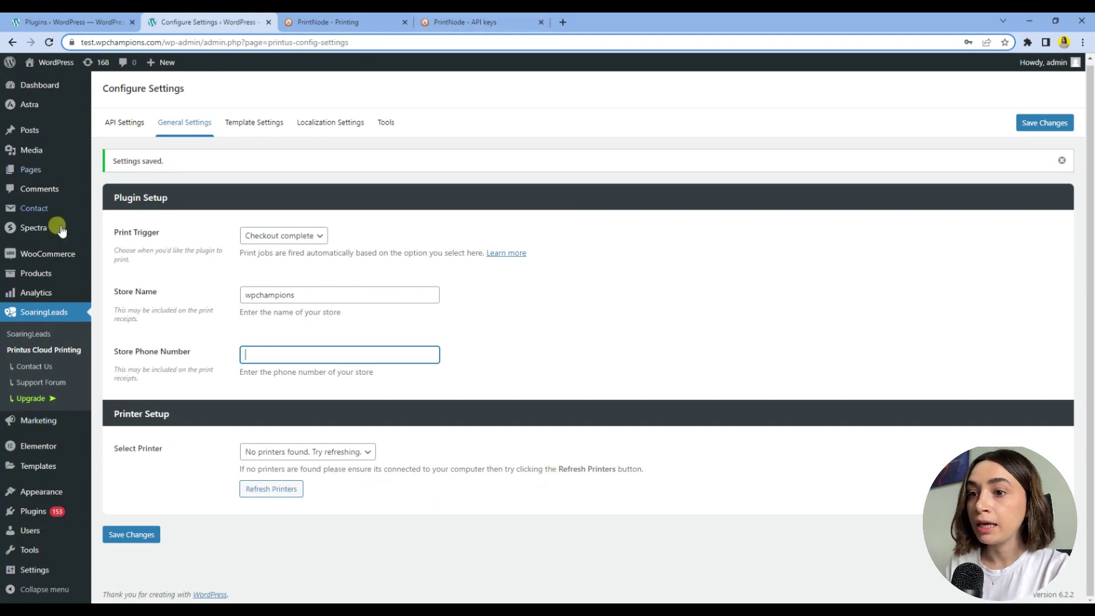
click(267, 451)
Step: Refresh the list of connected printers and review the available choices
click(288, 452)
click(273, 491)
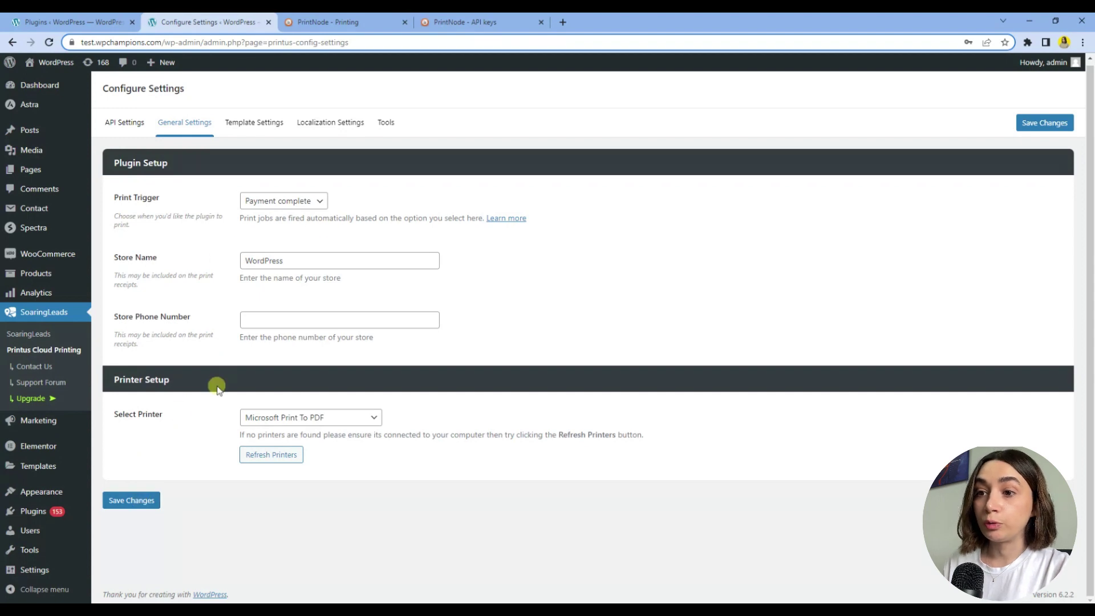
click(277, 419)
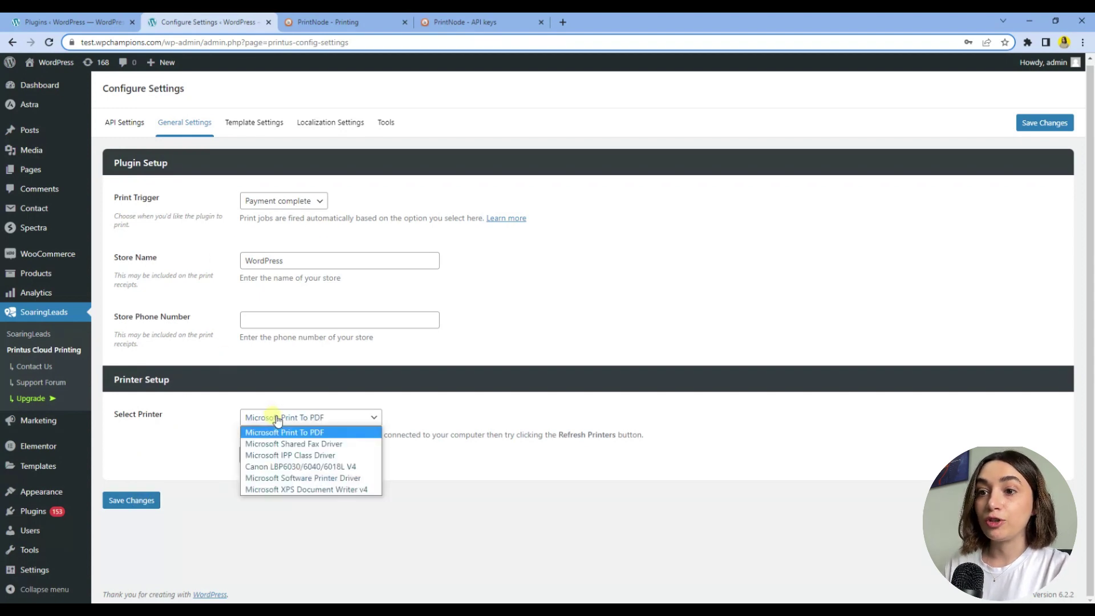
click(214, 425)
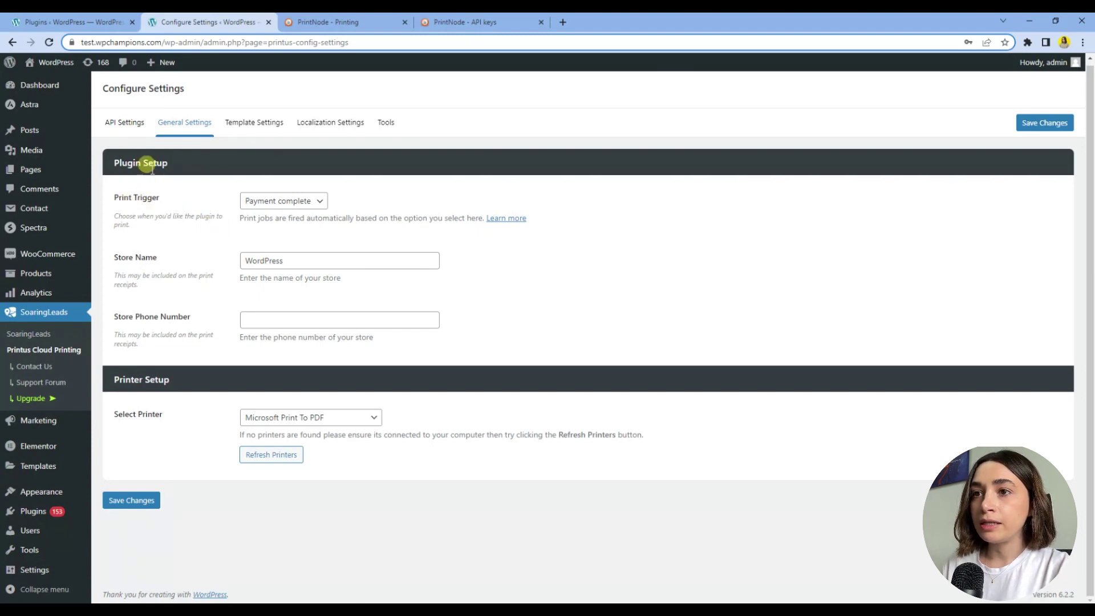
Step: Set Checkout complete, store name wpchampions, printer Canon LBP6030/6040/6018L V4, and save
click(299, 202)
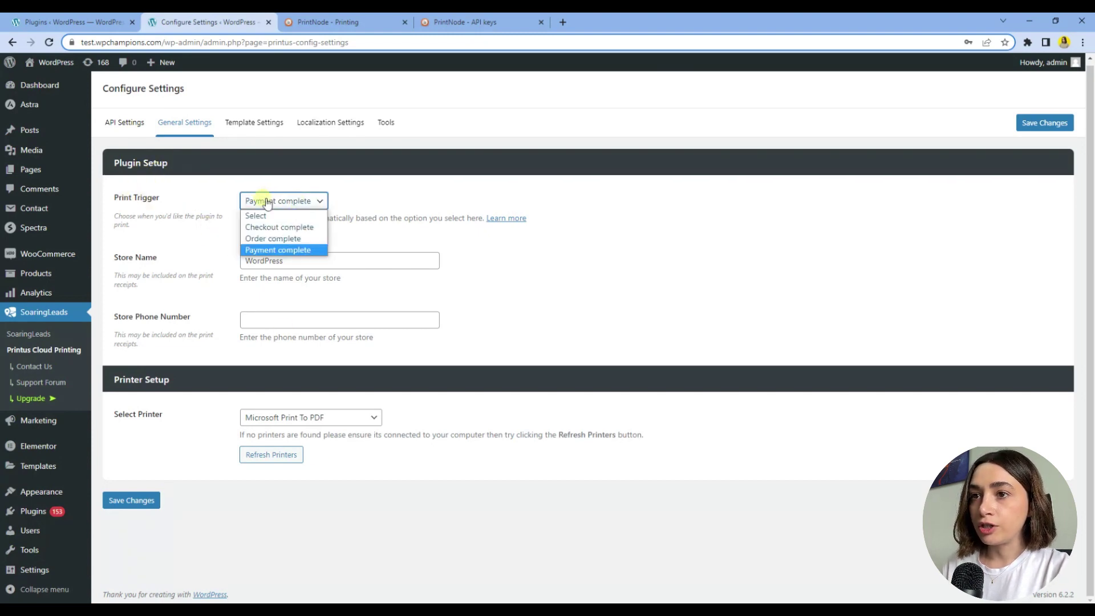
click(260, 228)
double_click(288, 261)
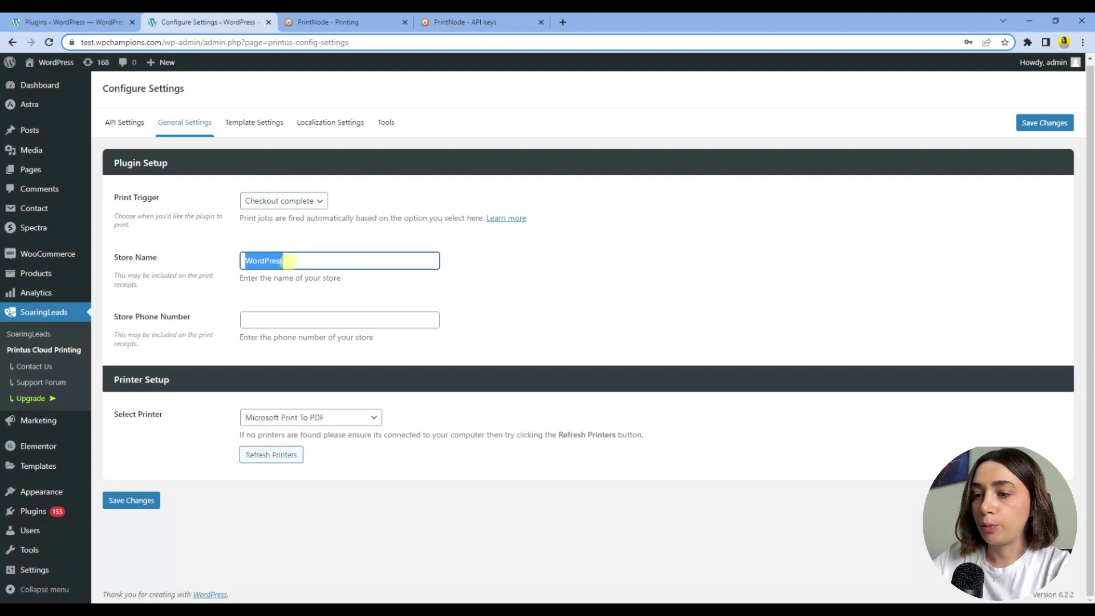
text(wpchampions)
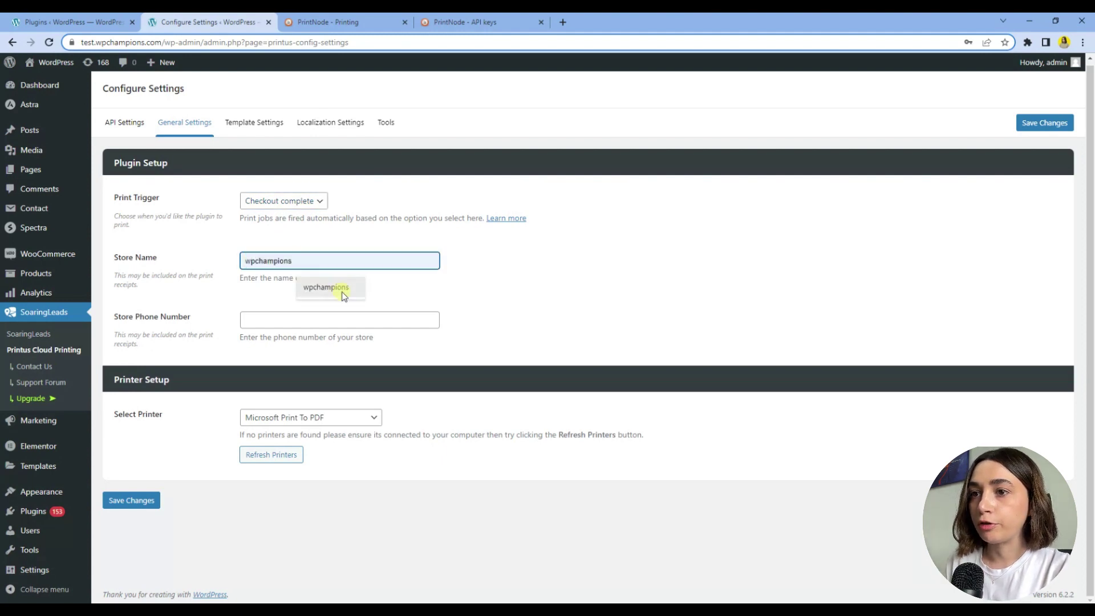
click(339, 287)
click(328, 317)
click(479, 352)
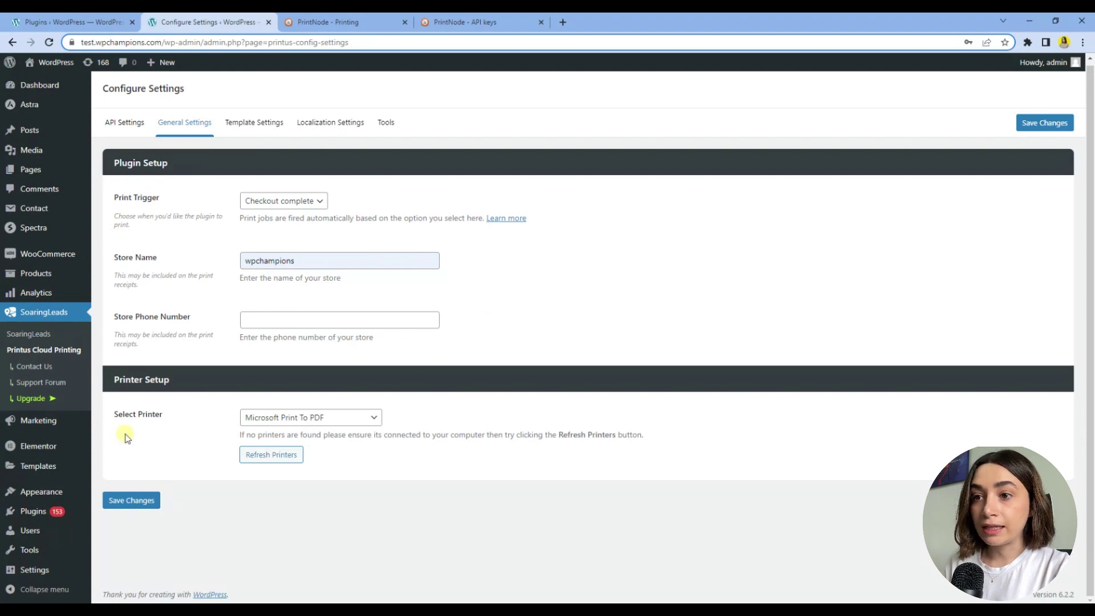
click(342, 426)
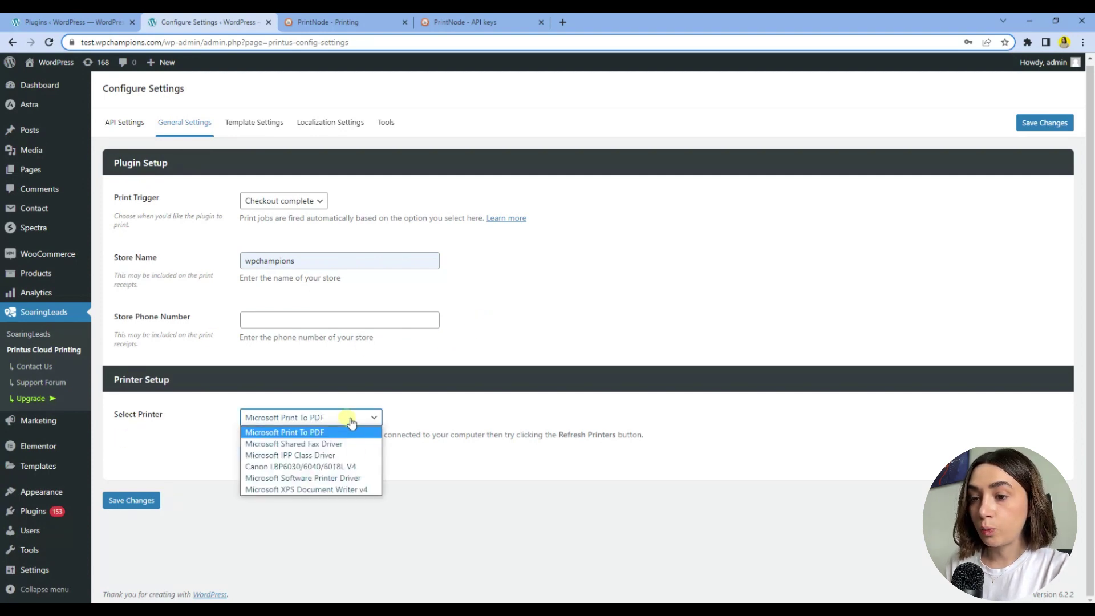
click(285, 471)
click(140, 505)
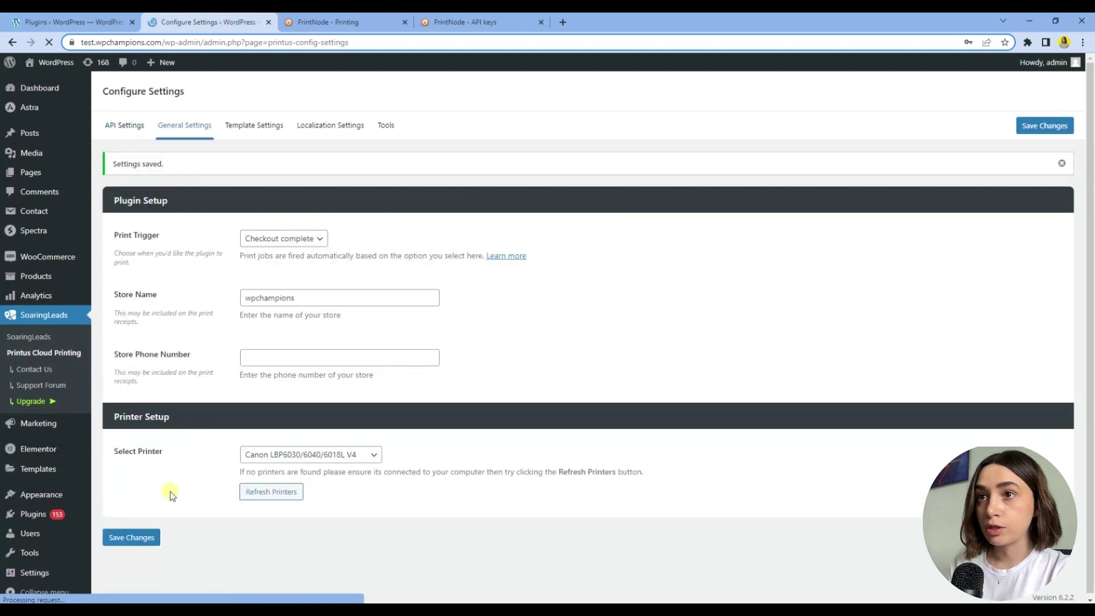
Step: In Template Settings, choose Cumulus as the print template
click(264, 131)
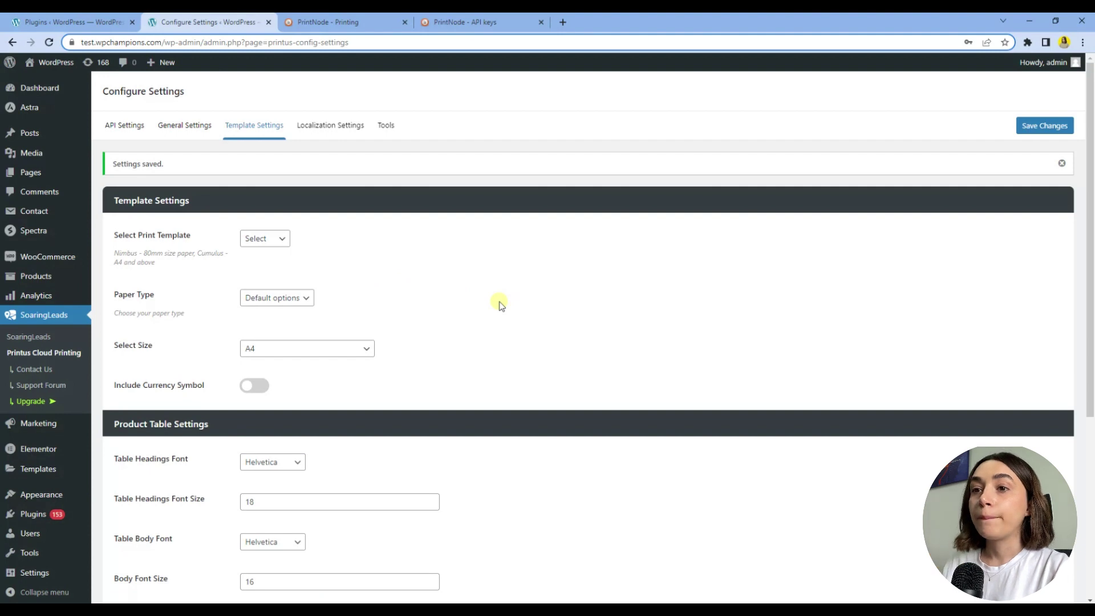
scroll(448, 247, down, 1)
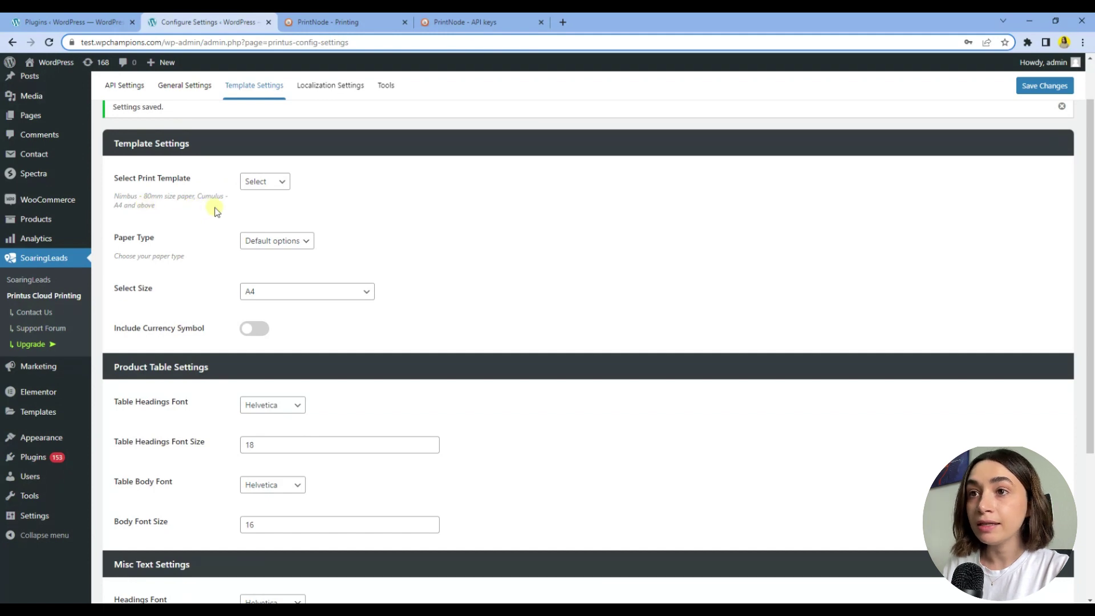
click(276, 184)
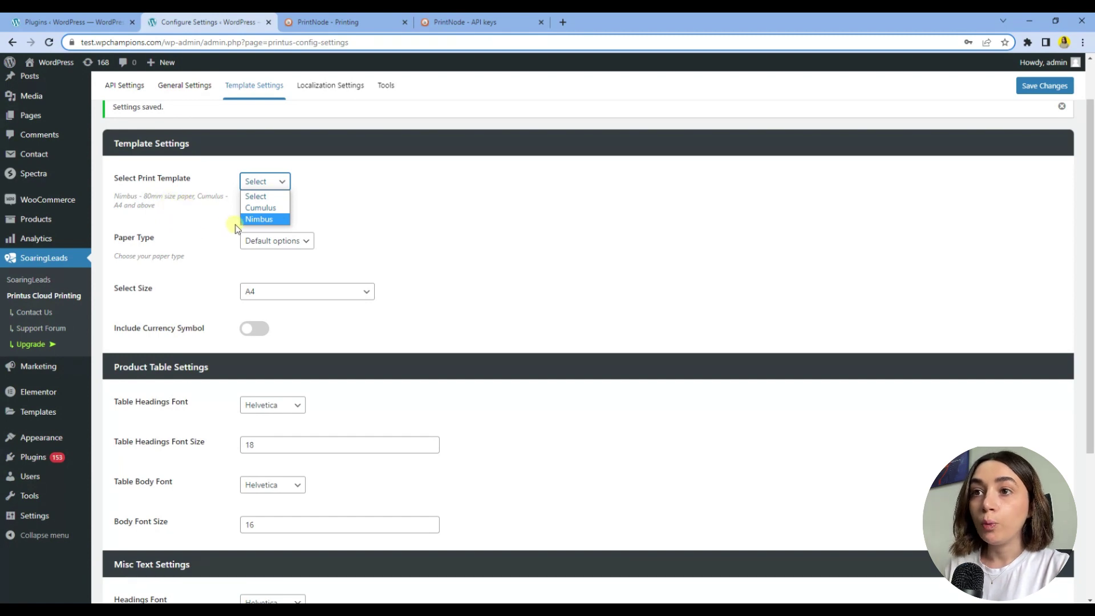
click(256, 208)
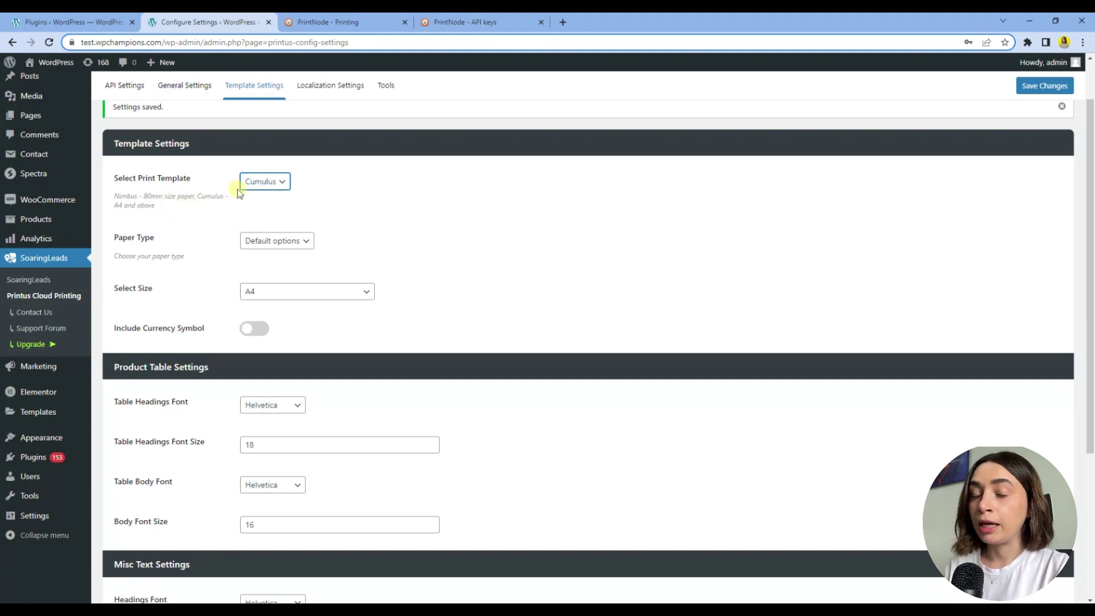
Step: Try manual width and height paper type, then return it to Default options
scroll(194, 223, down, 2)
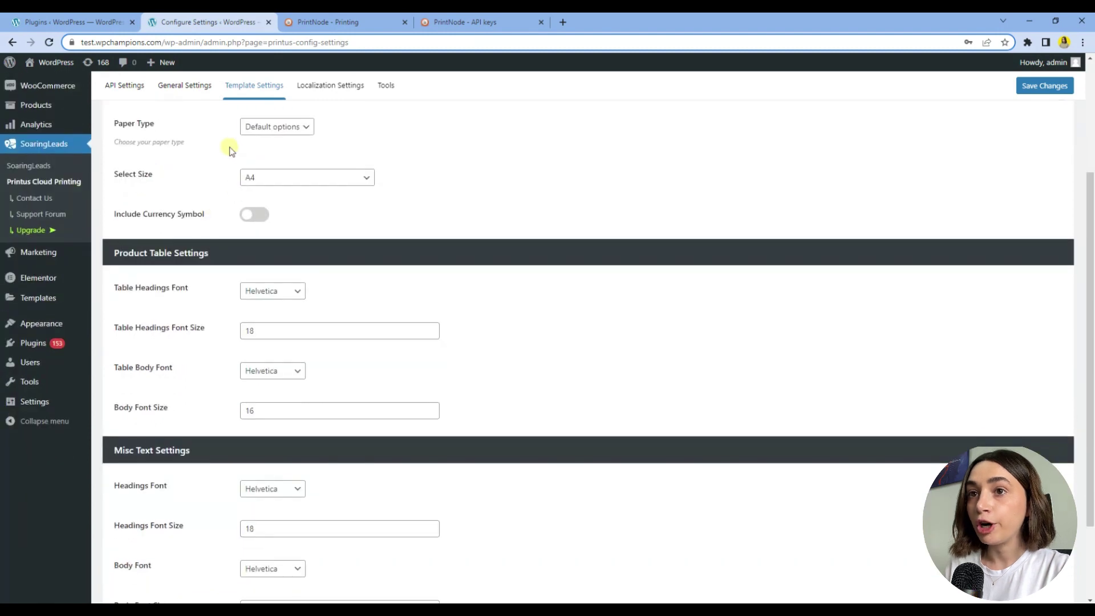
scroll(231, 149, up, 1)
scroll(188, 165, down, 1)
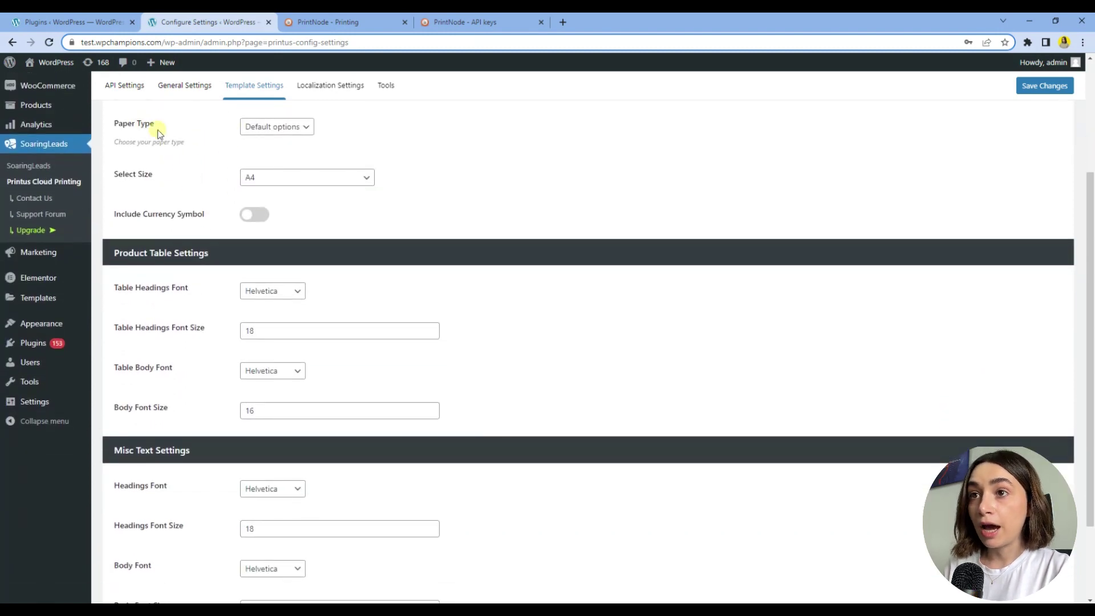
click(263, 130)
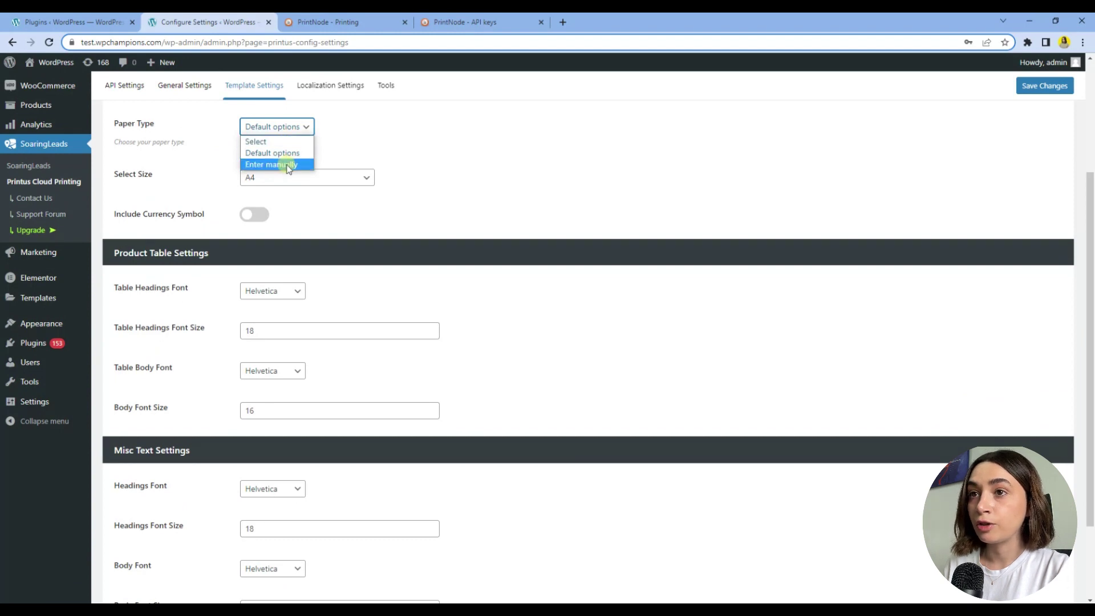
click(288, 169)
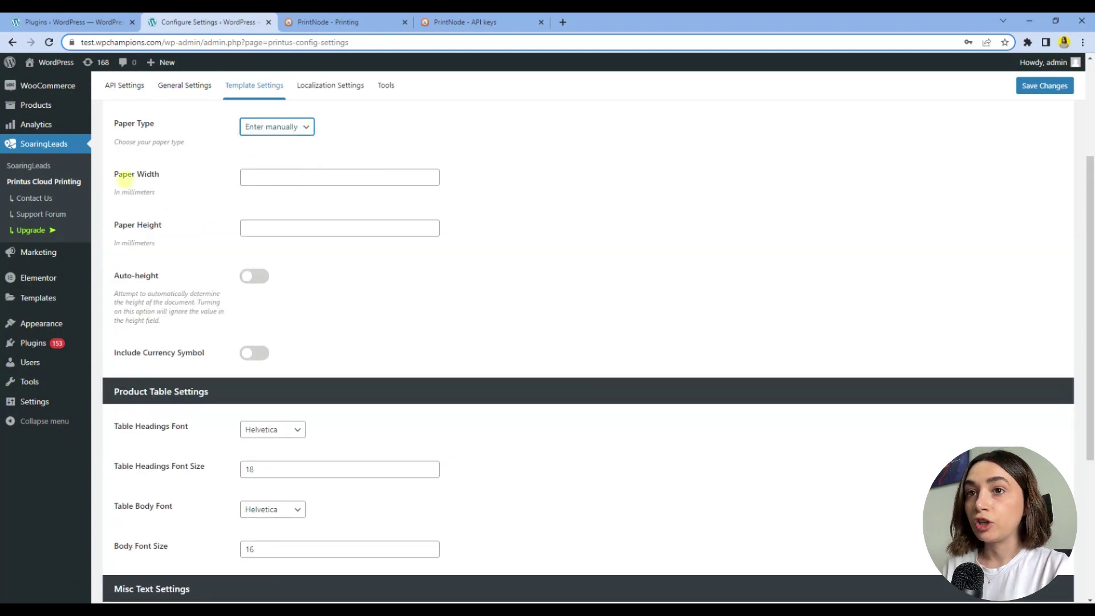
scroll(149, 183, down, 1)
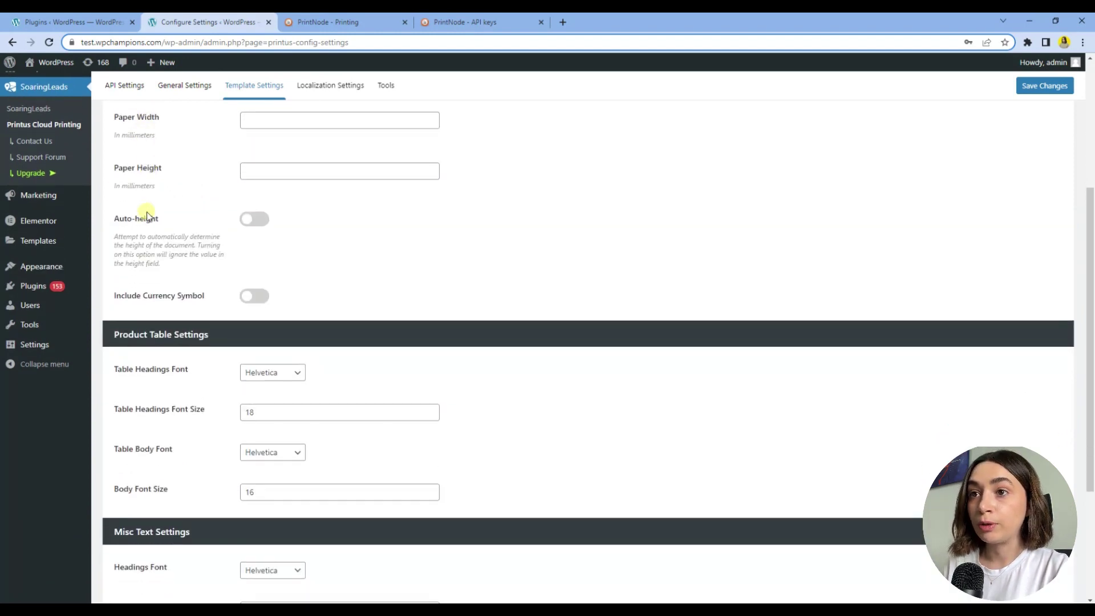
scroll(201, 211, up, 2)
click(290, 183)
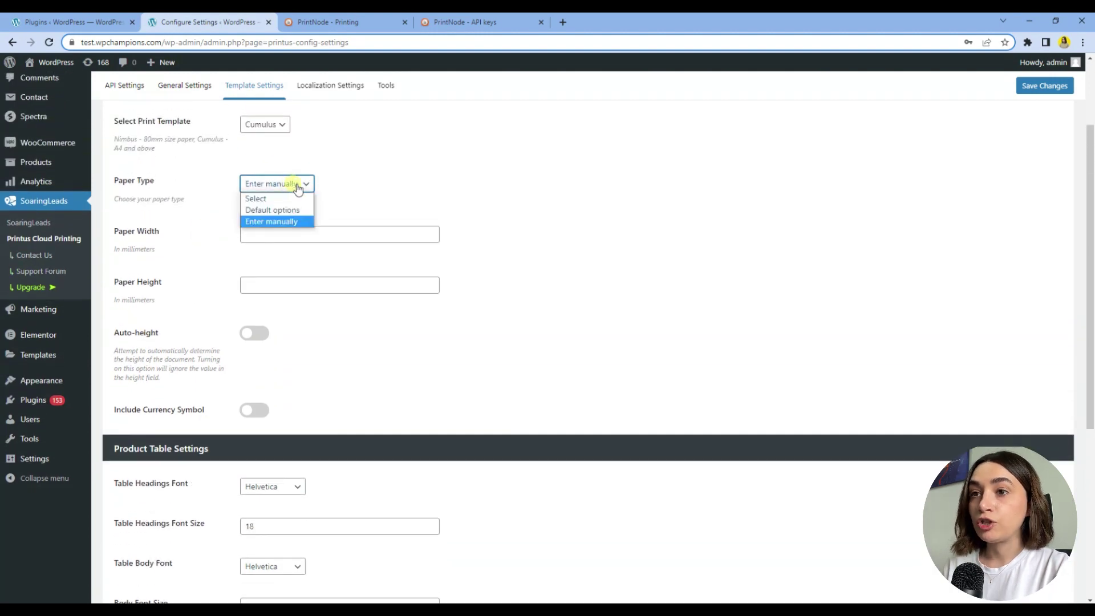
click(266, 209)
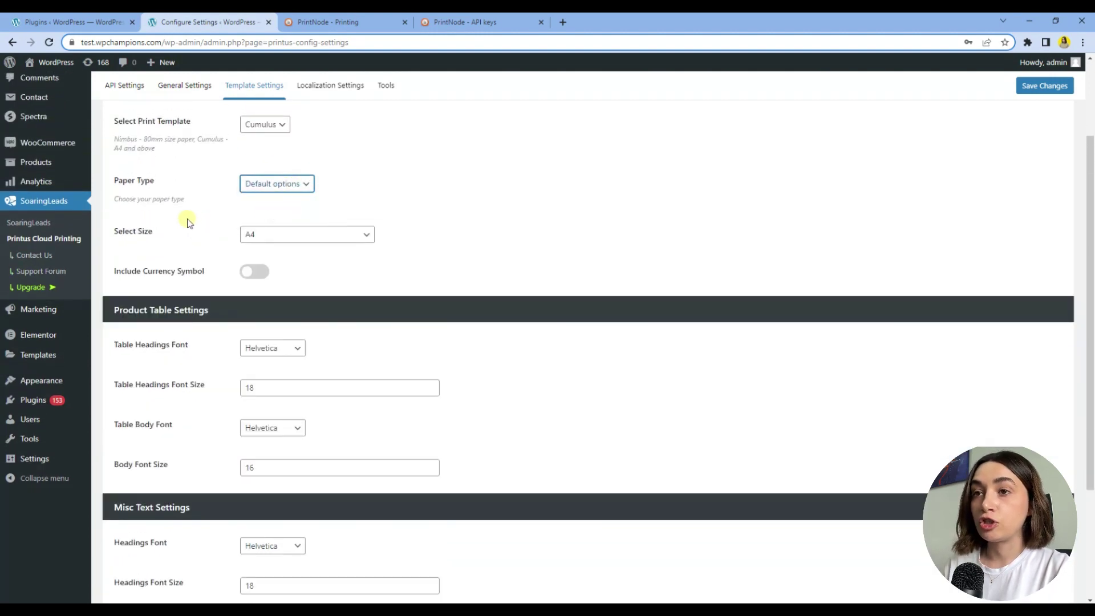
Step: Keep A4 as the paper size and switch on Include Currency Symbol
scroll(190, 222, down, 2)
click(296, 124)
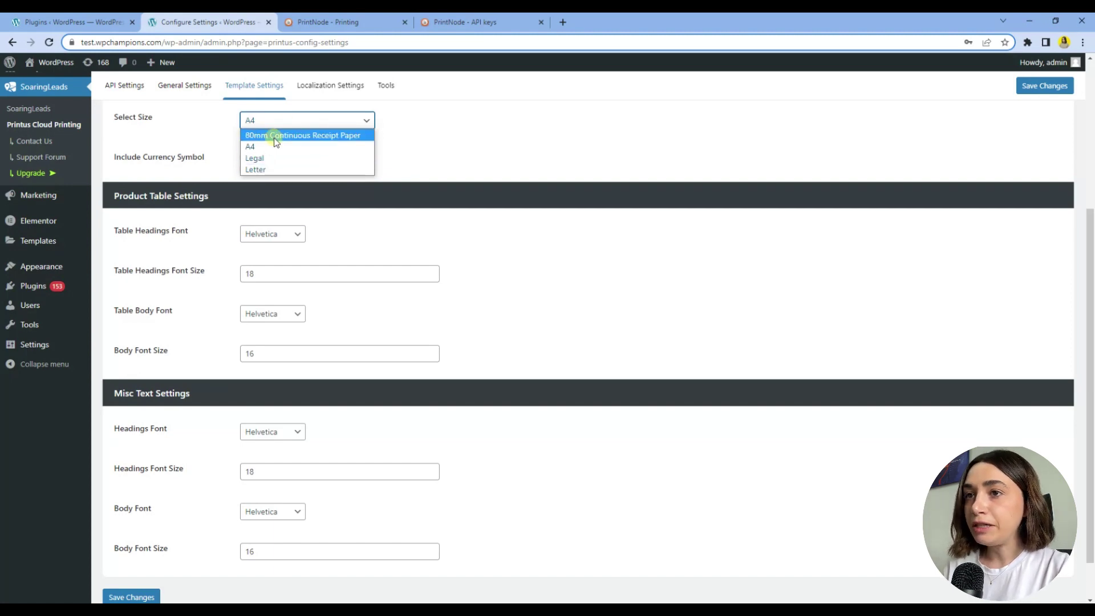
click(308, 121)
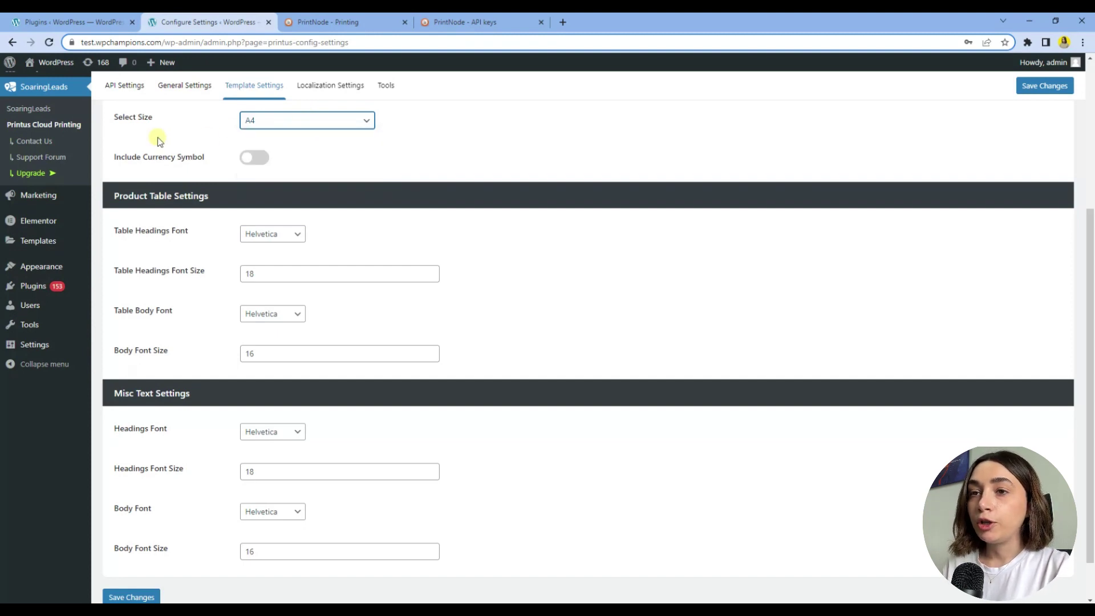
click(265, 160)
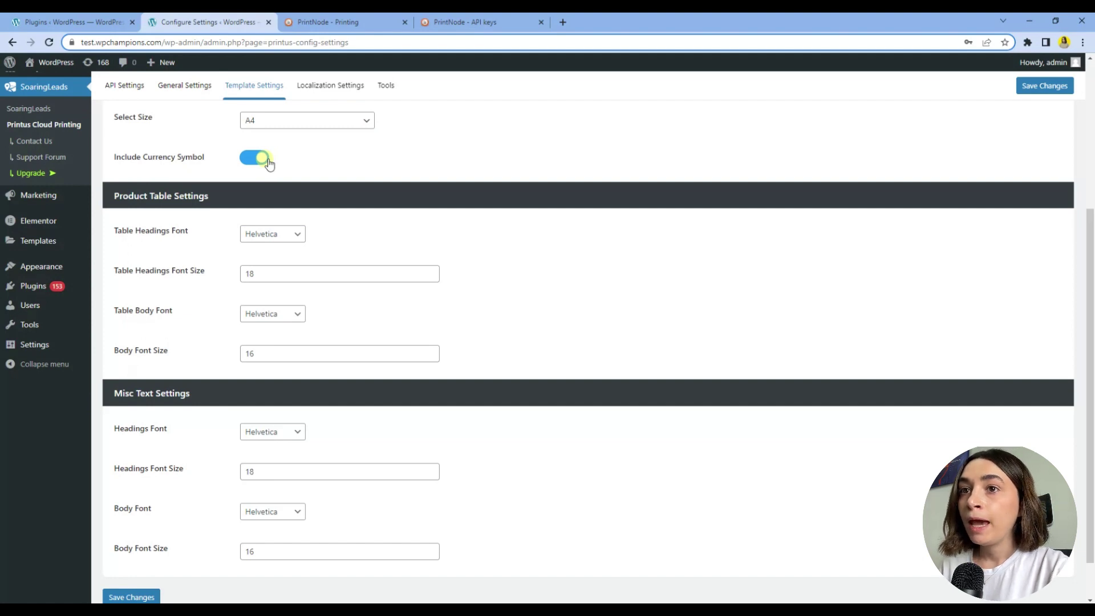
Step: Keep Helvetica as the product table headings font
scroll(269, 164, down, 1)
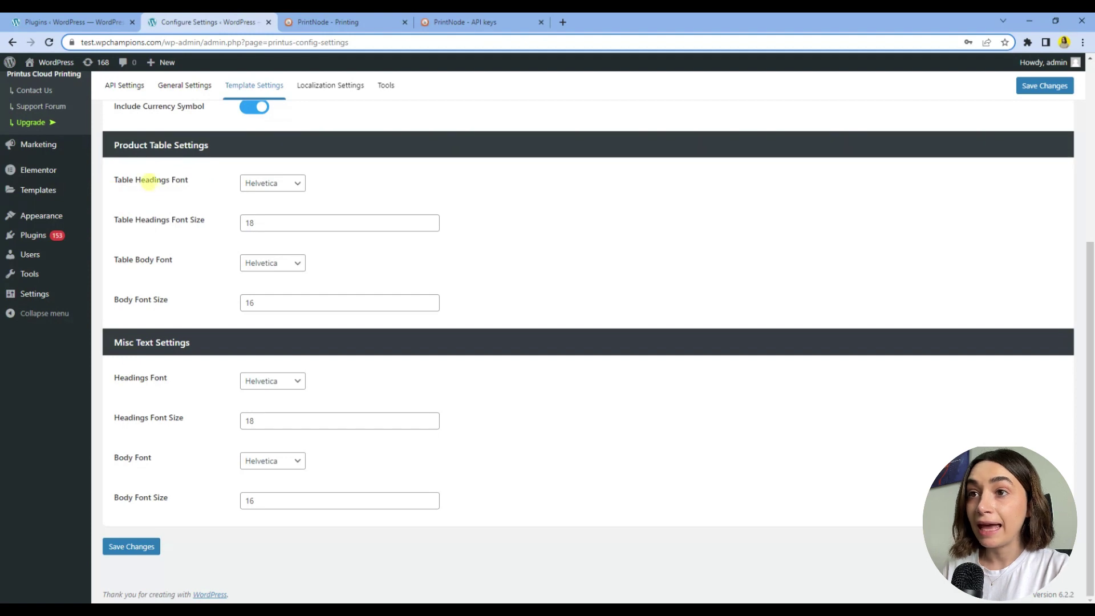
click(296, 184)
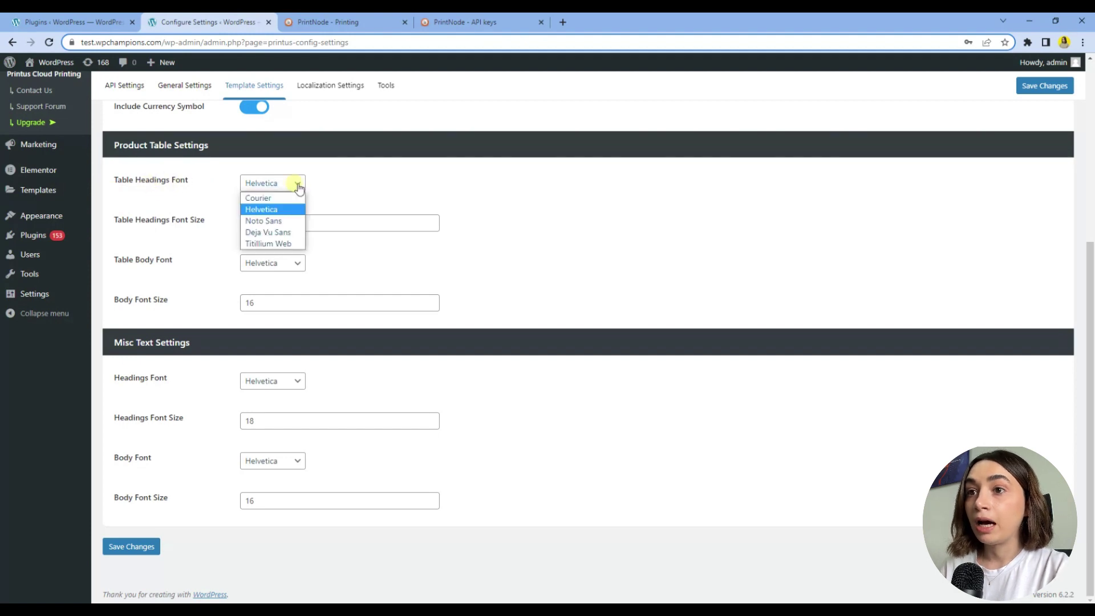
click(583, 385)
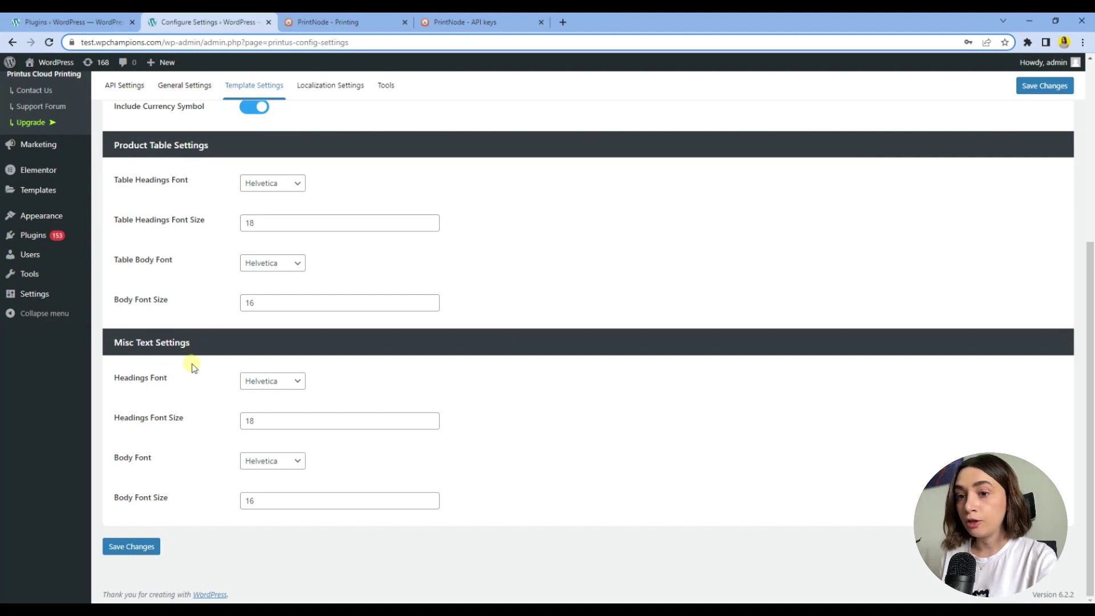
scroll(173, 424, up, 5)
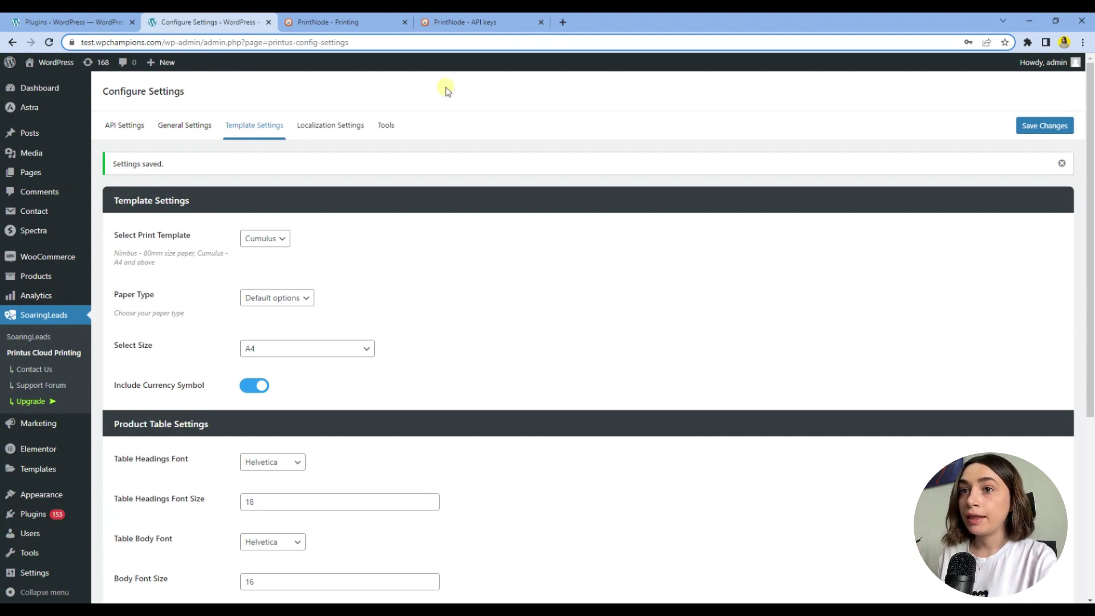
Step: Review the Localization Settings strings like Invoice and Date, and save them unchanged
click(330, 126)
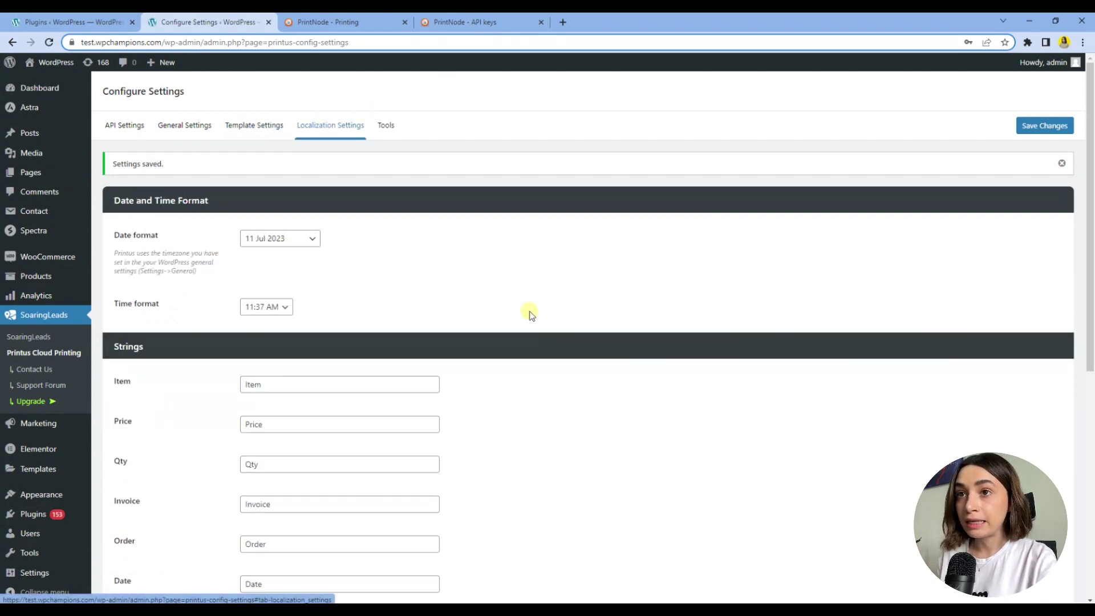
scroll(478, 180, down, 1)
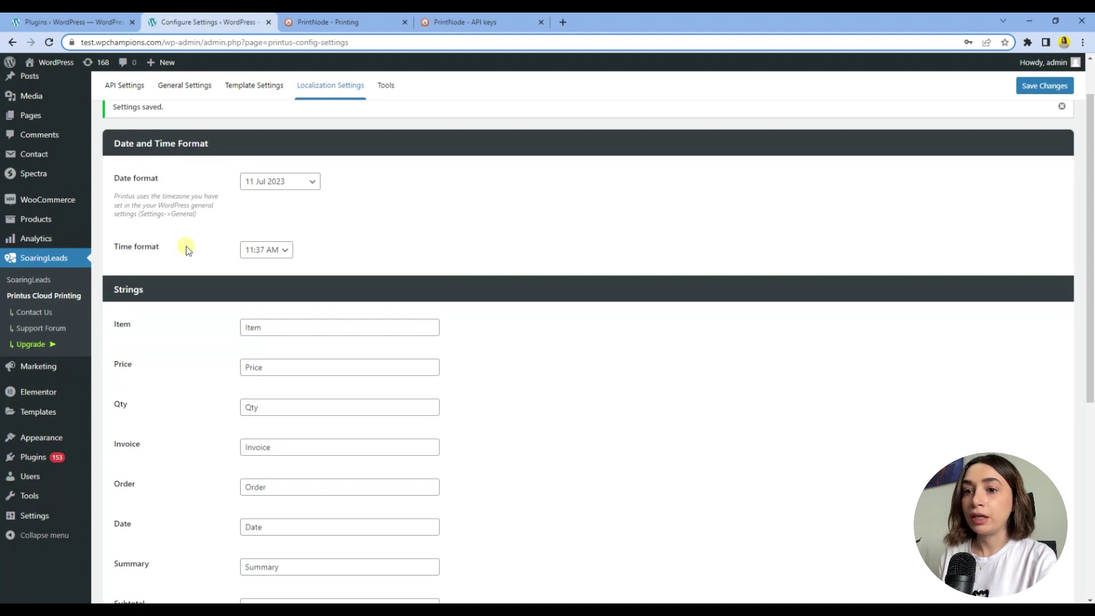
scroll(212, 240, down, 1)
scroll(212, 240, down, 2)
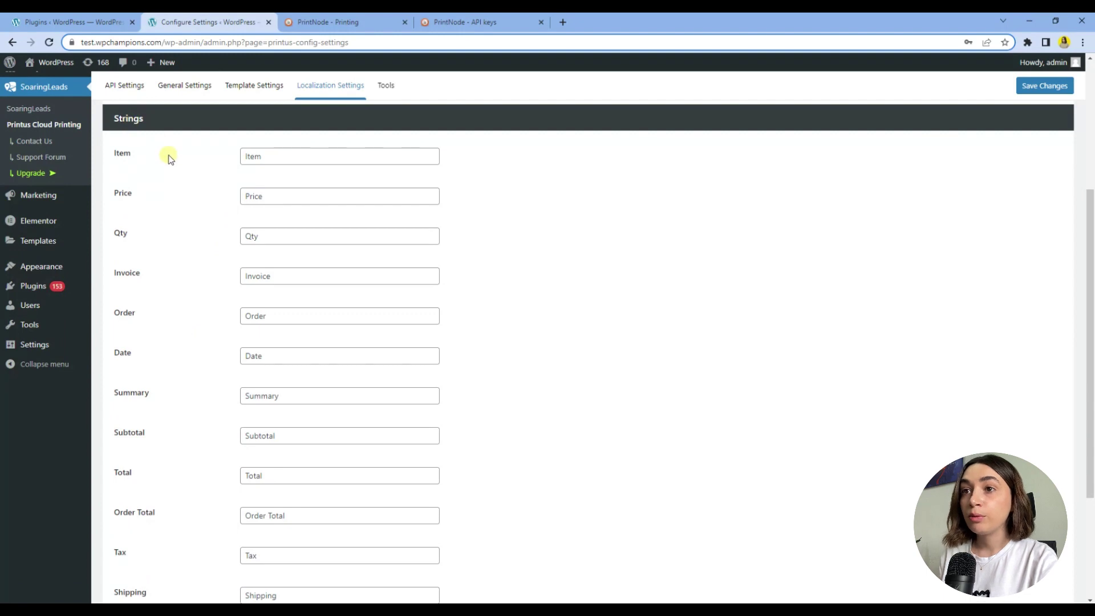
scroll(163, 188, down, 1)
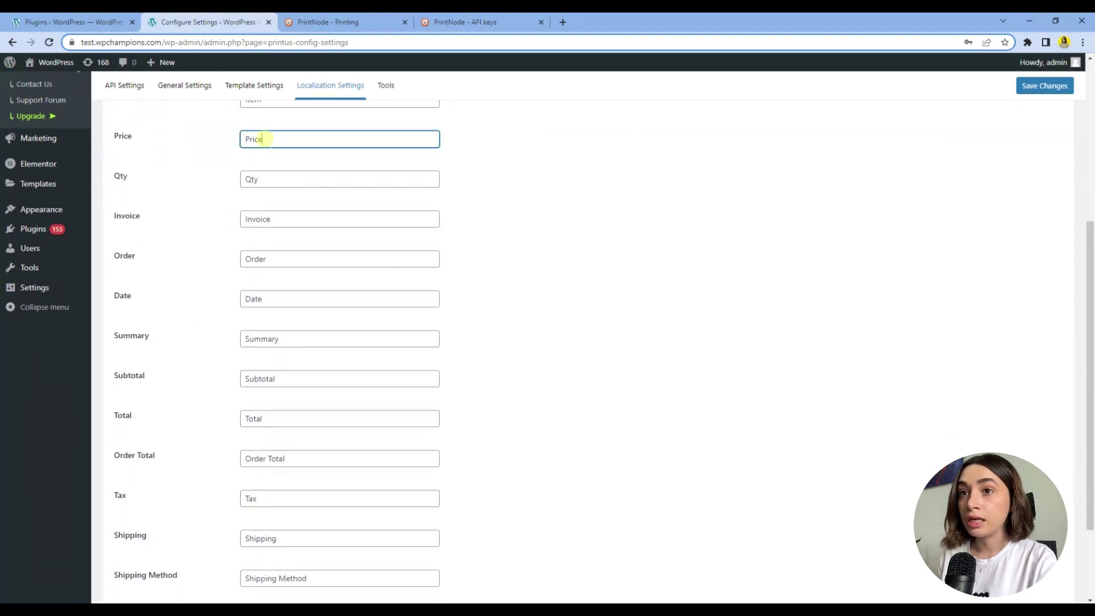
scroll(182, 180, down, 2)
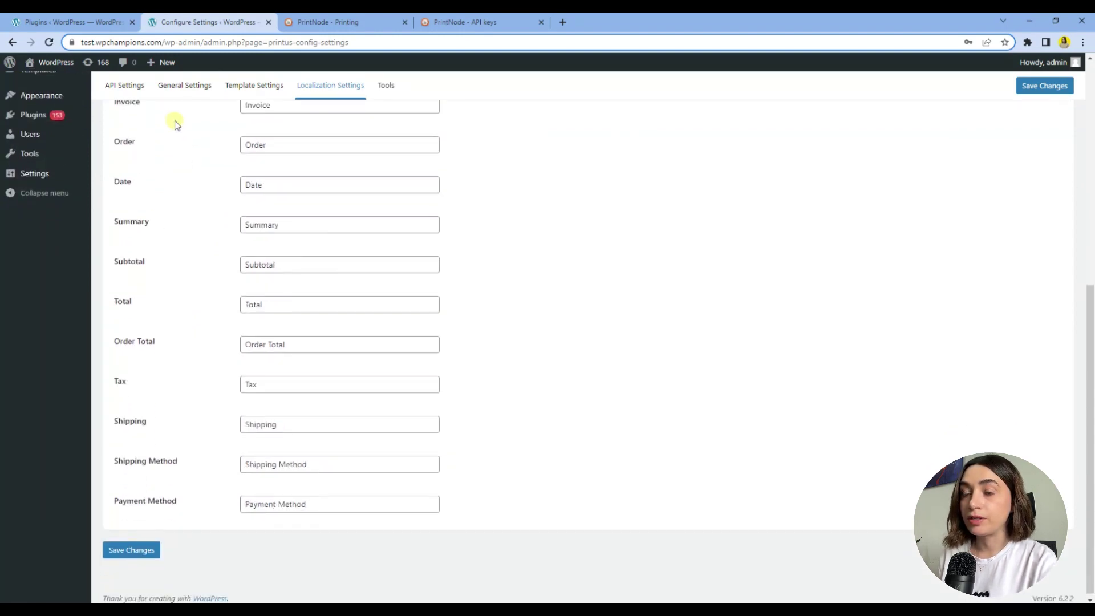
scroll(180, 123, up, 2)
scroll(165, 231, down, 2)
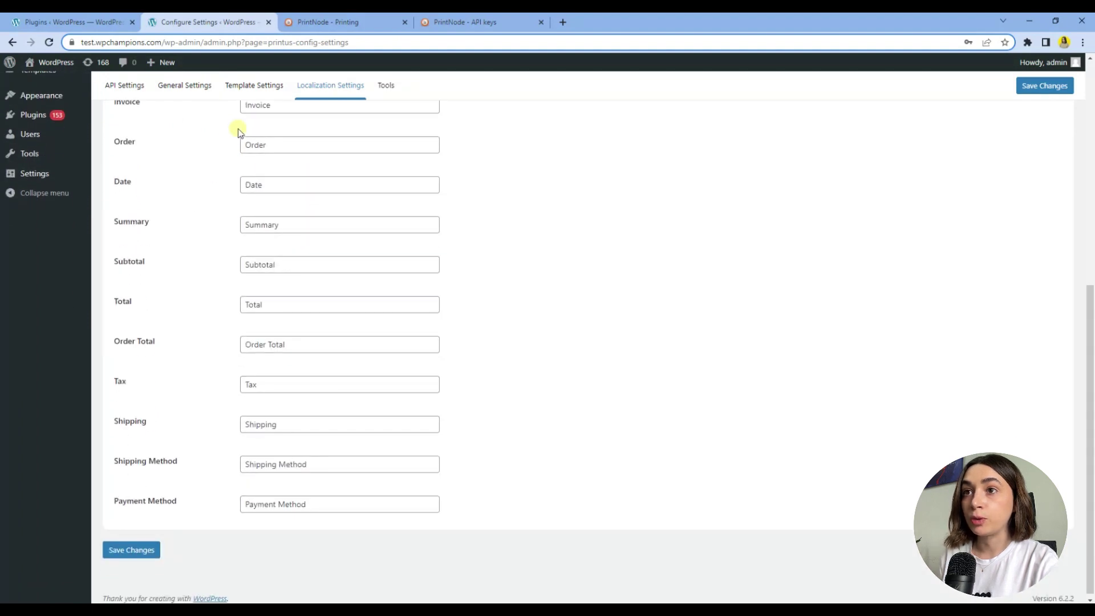
click(271, 108)
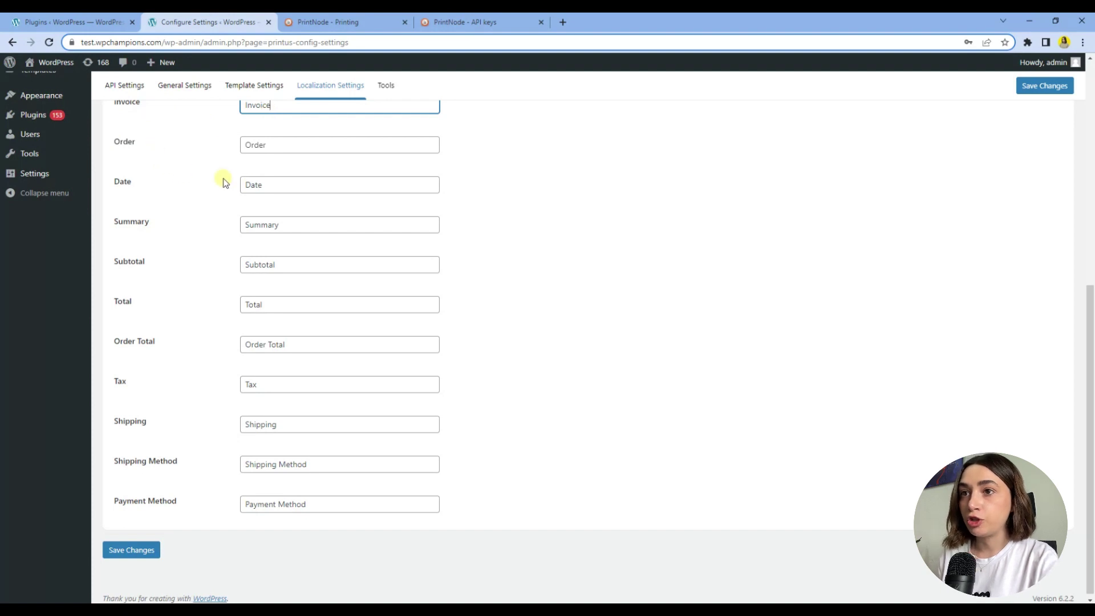
click(291, 183)
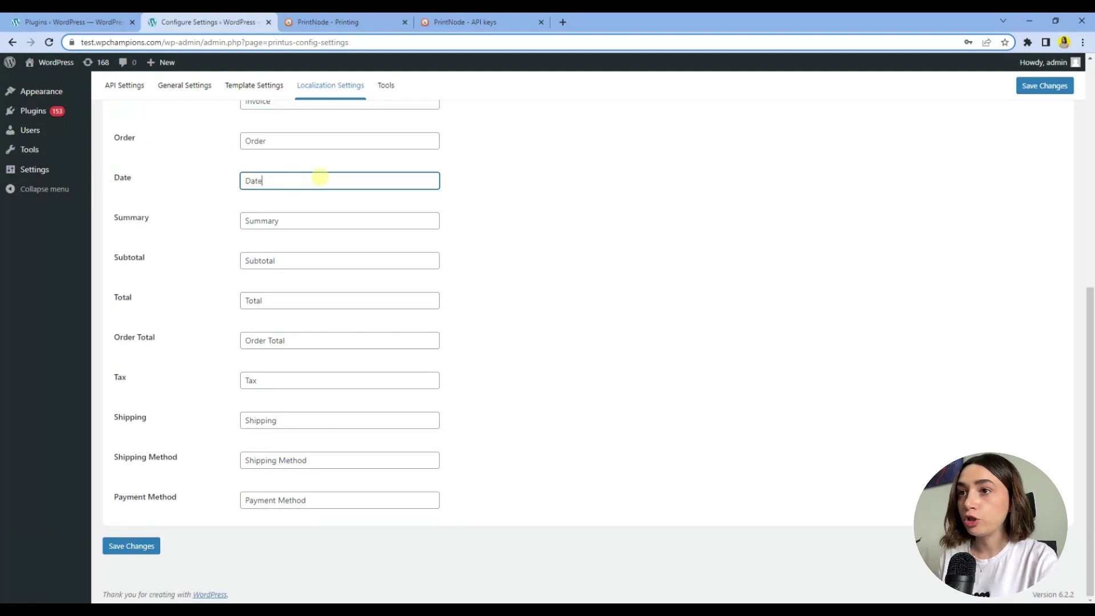
key(Return)
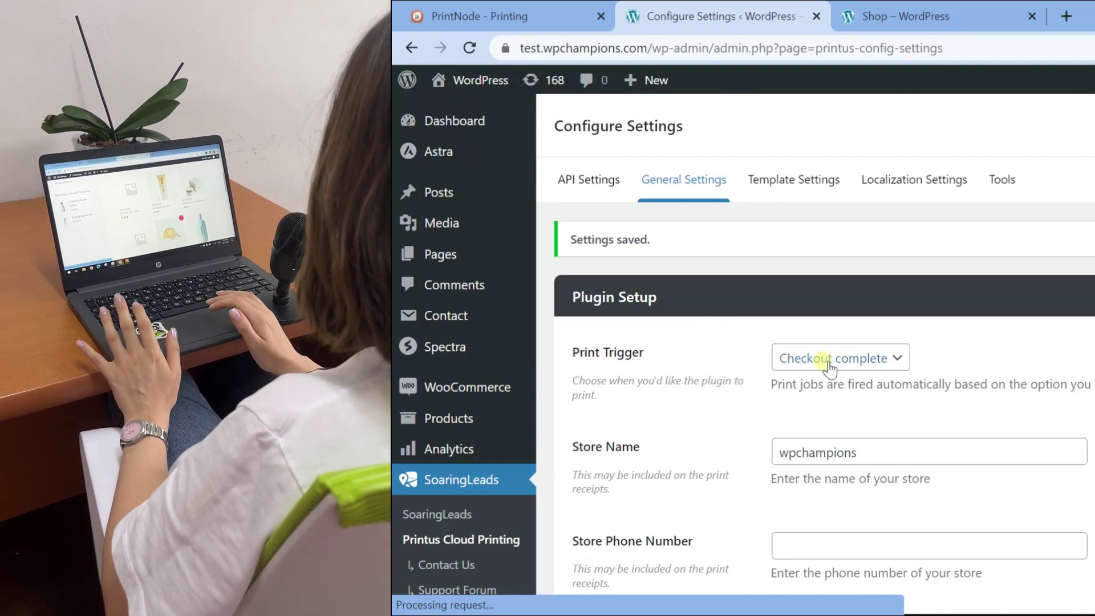
Step: Add one Antiaging Skin Oil to the cart from the shop
click(930, 14)
scroll(1054, 320, down, 1)
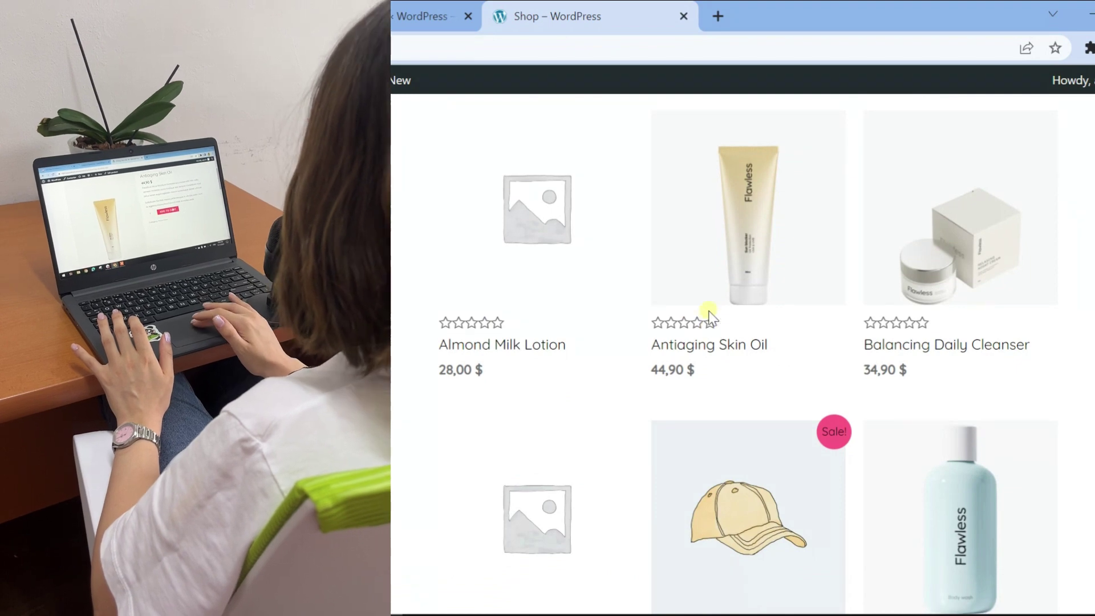
click(706, 293)
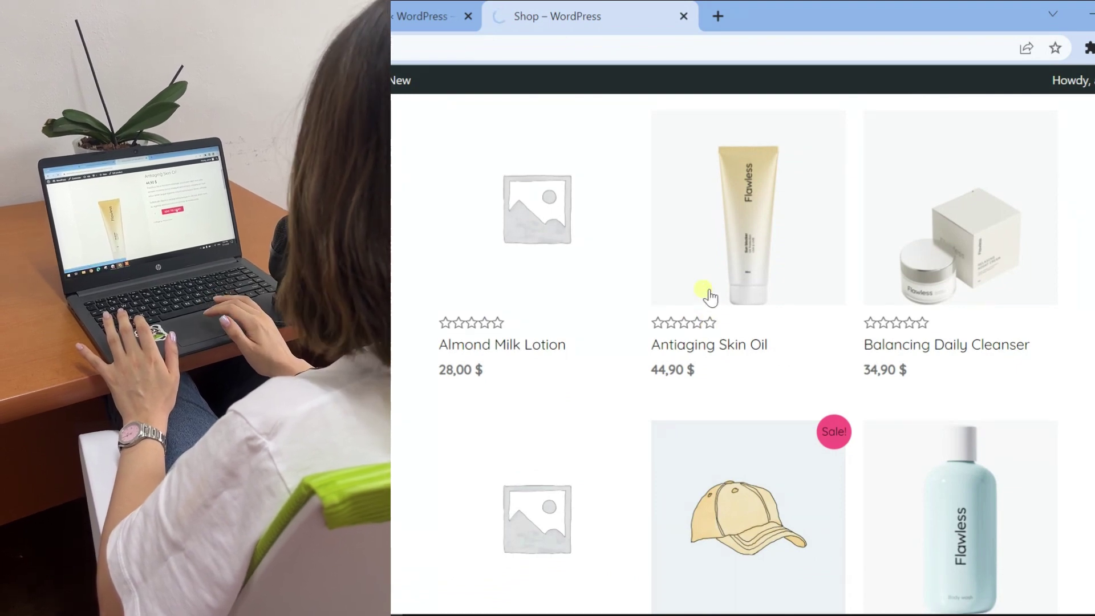
scroll(844, 357, down, 5)
click(822, 360)
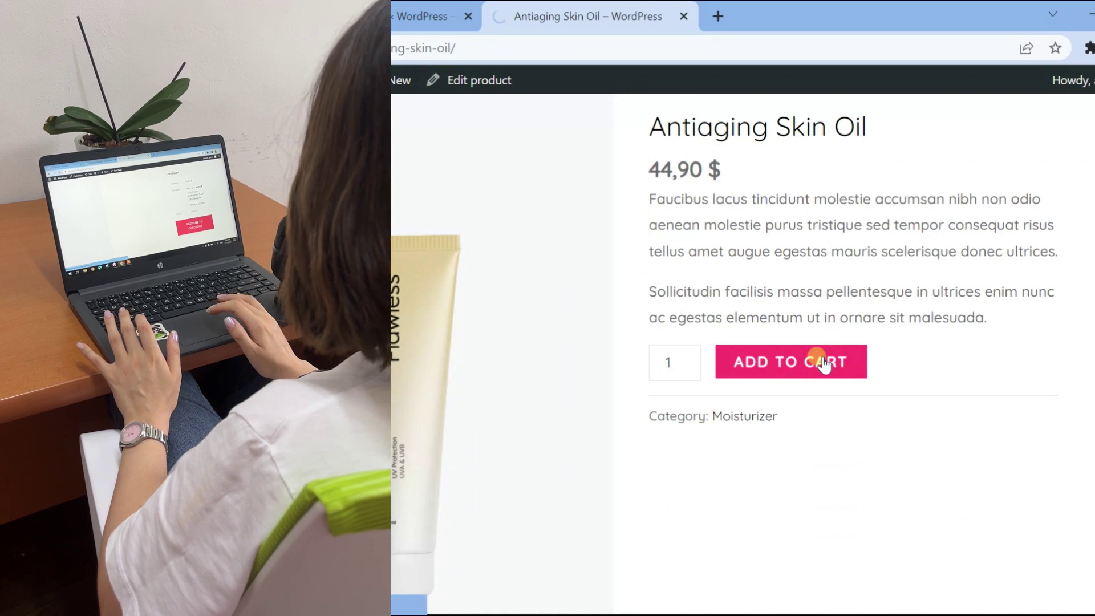
Step: Check out with Cash on delivery, accept the terms, and place the 54,90 $ order
scroll(933, 385, down, 10)
click(926, 474)
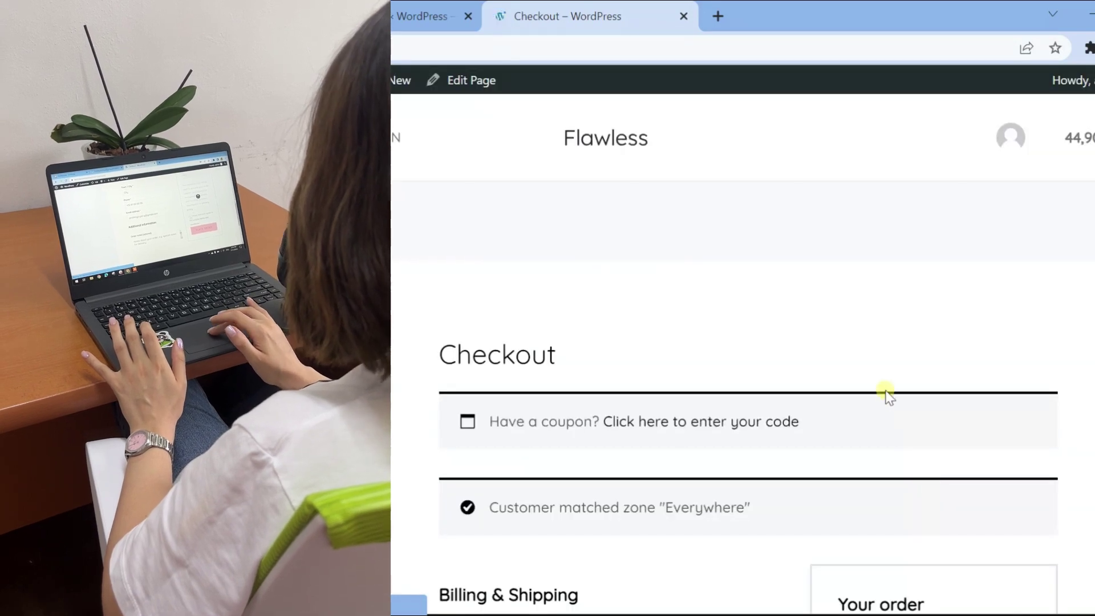
scroll(885, 393, down, 5)
scroll(888, 394, down, 7)
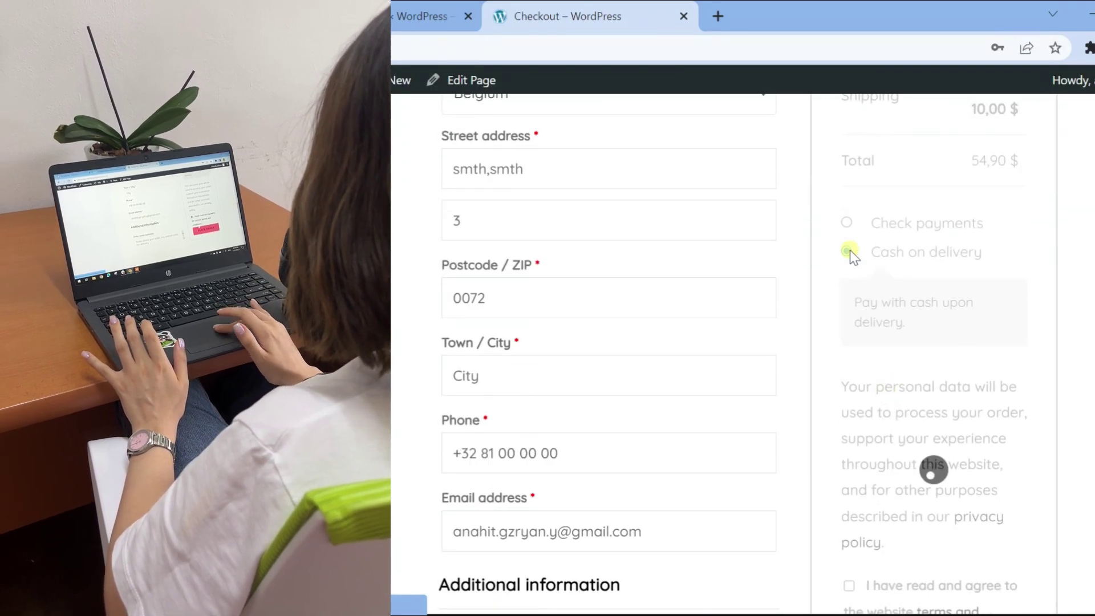
scroll(850, 250, down, 4)
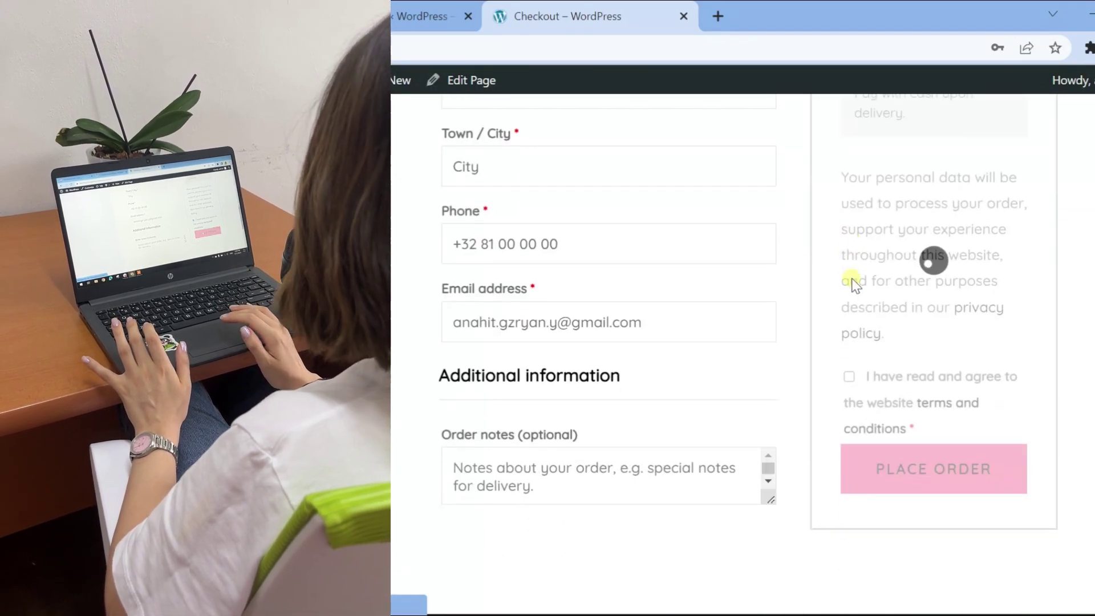
click(849, 375)
click(895, 463)
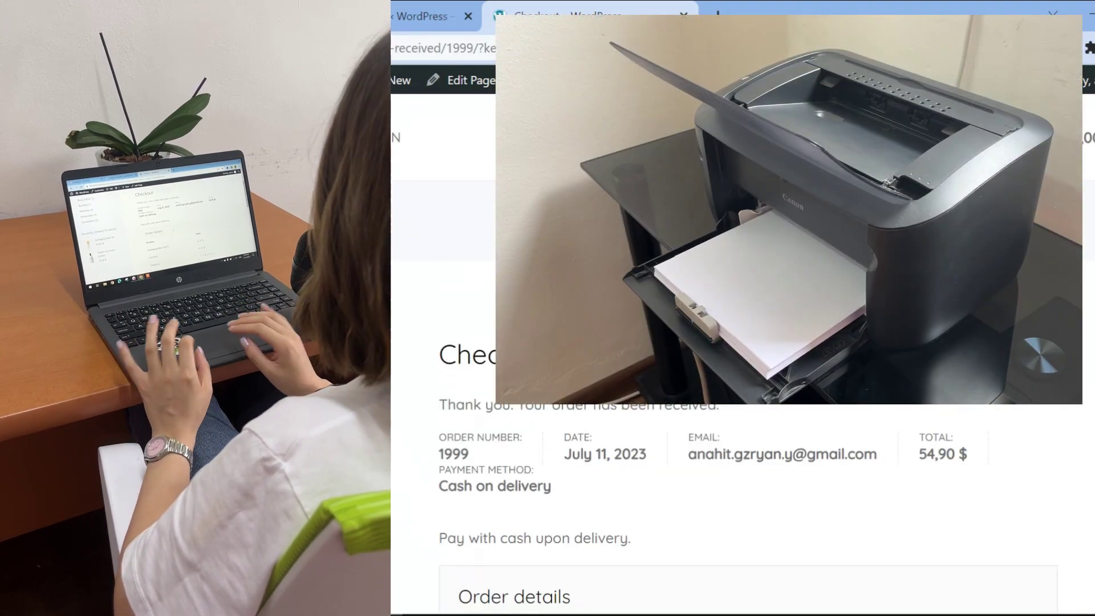
scroll(742, 456, down, 2)
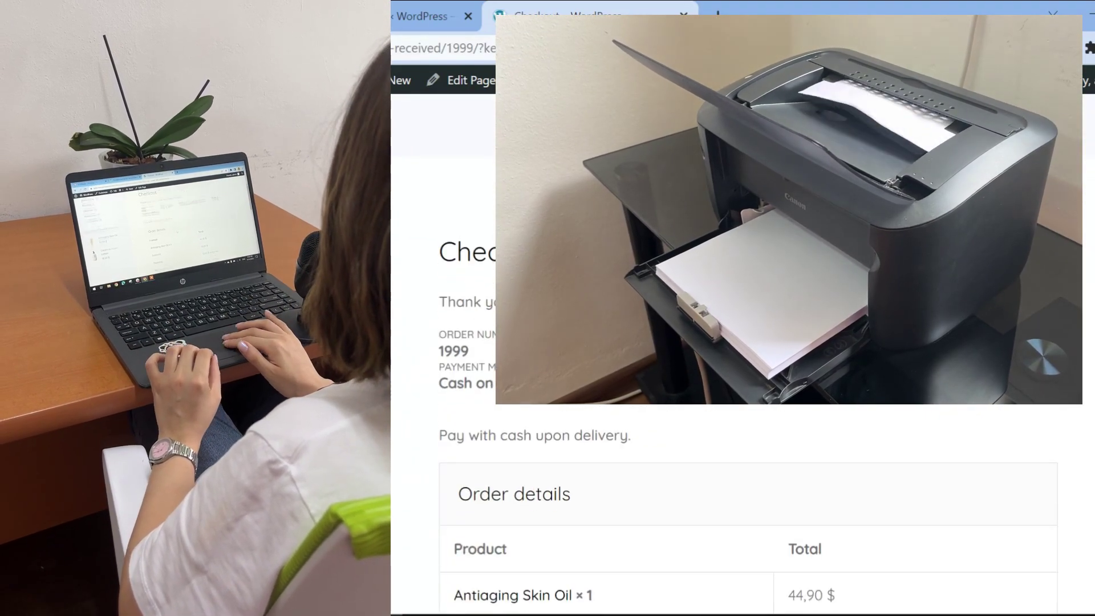
scroll(741, 456, down, 2)
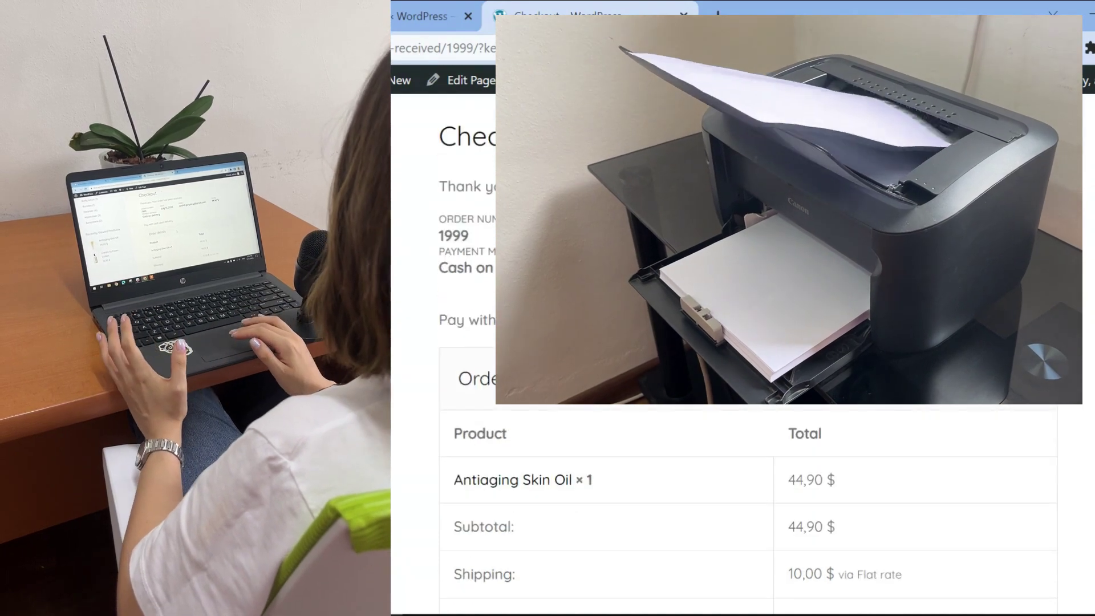
scroll(741, 456, down, 2)
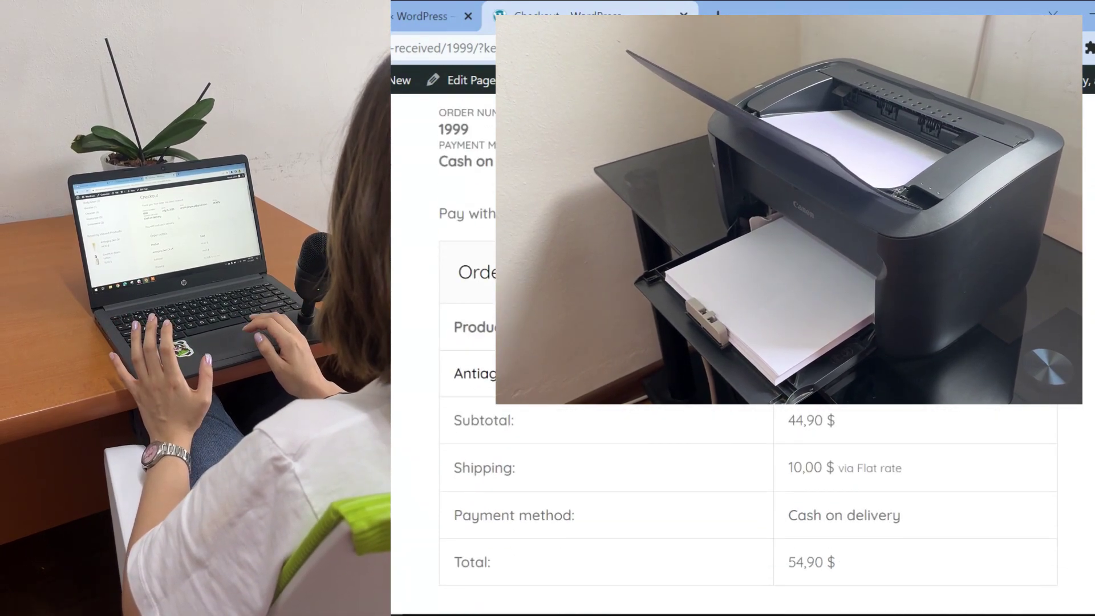
scroll(741, 456, up, 2)
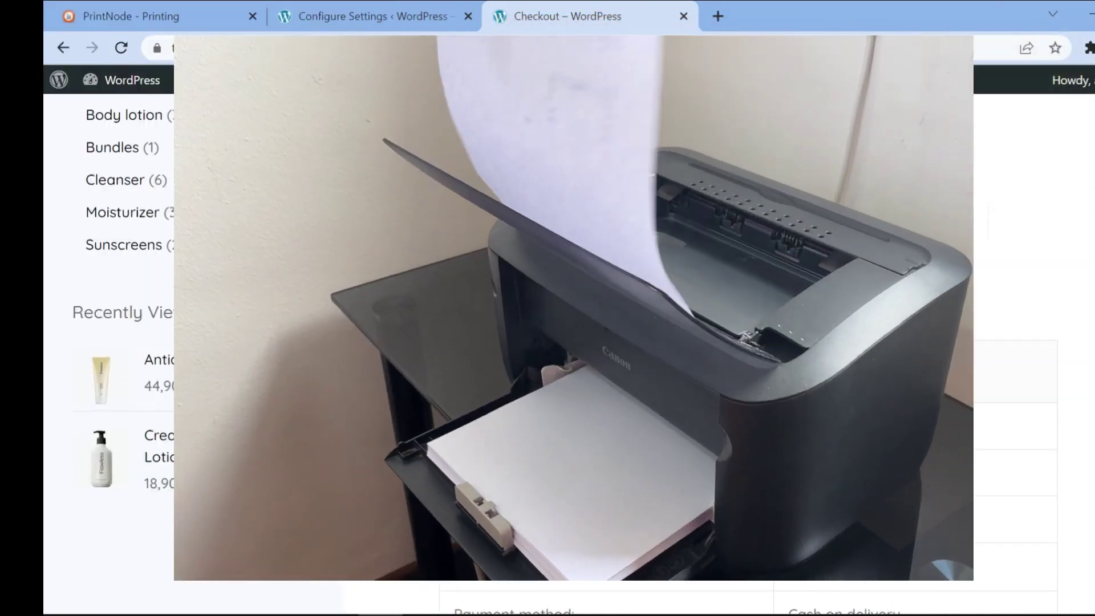